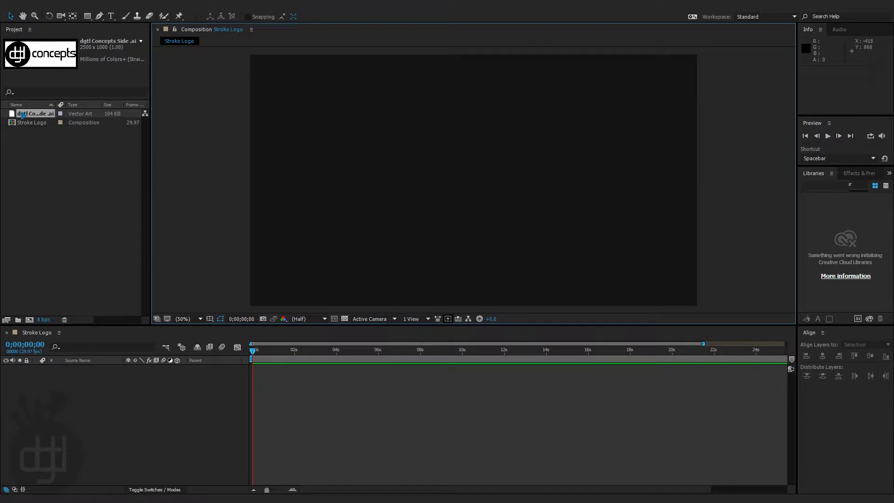
Add the dgtl Concepts Side logo file to the Stroke Logo composition and centre it horizontally and vertically.
drag(25, 116, 472, 176)
click(823, 356)
click(871, 356)
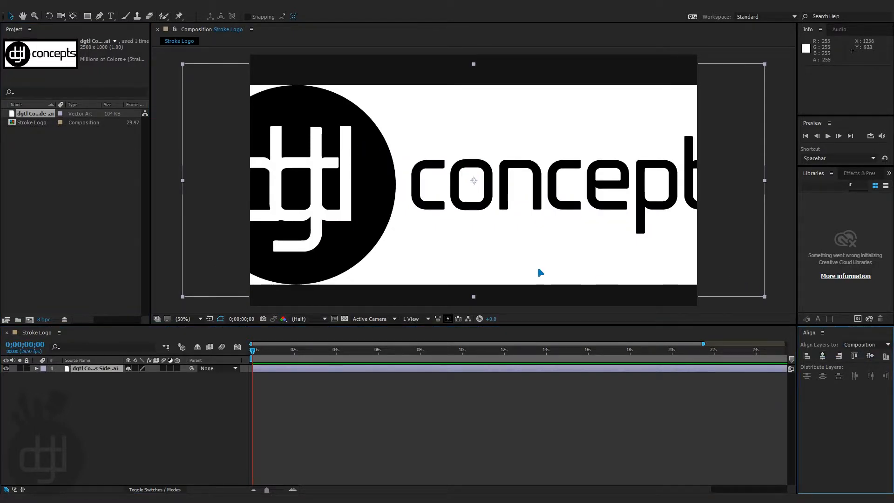
Try the logo layer's scale at 25%, and set it to 50%.
click(107, 371)
key(s)
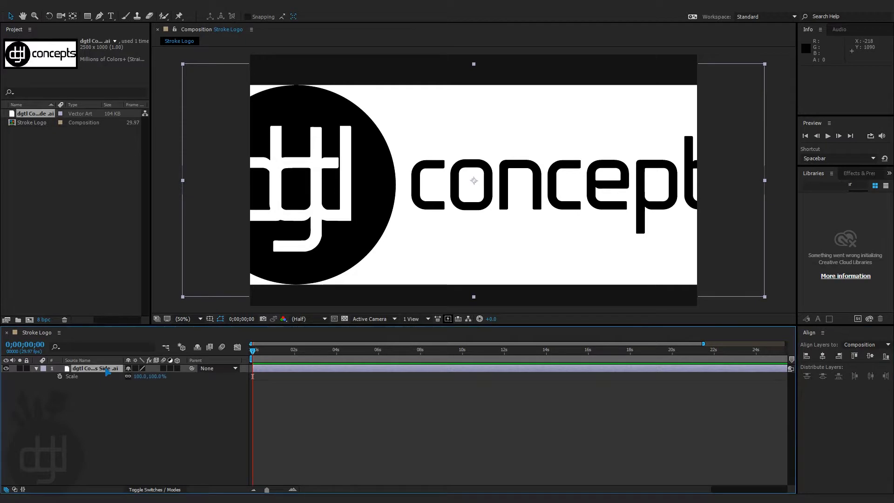
click(140, 376)
text(25)
key(Return)
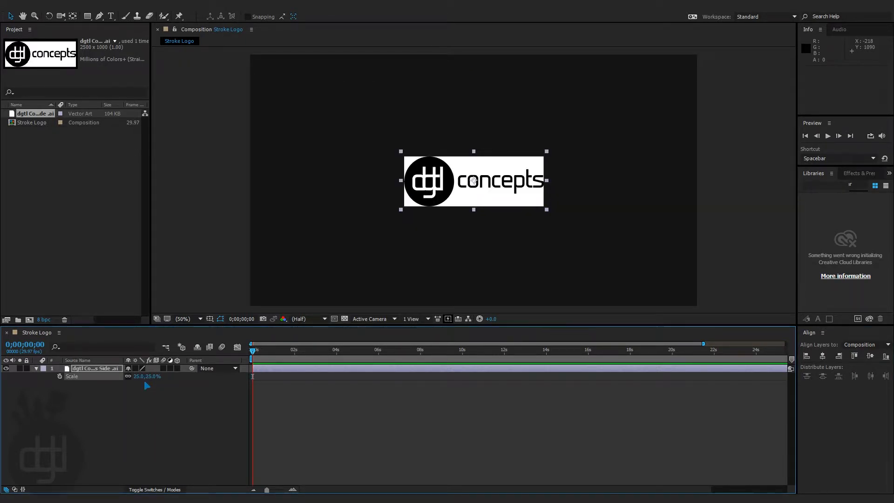
click(134, 378)
key(Return)
click(224, 394)
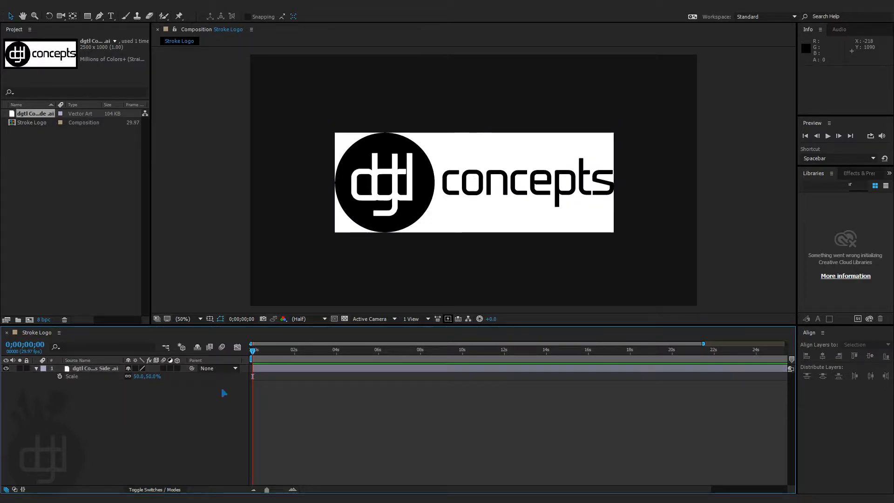
Create shapes from the logo's vector layer and delete the original Illustrator layer.
right_click(104, 372)
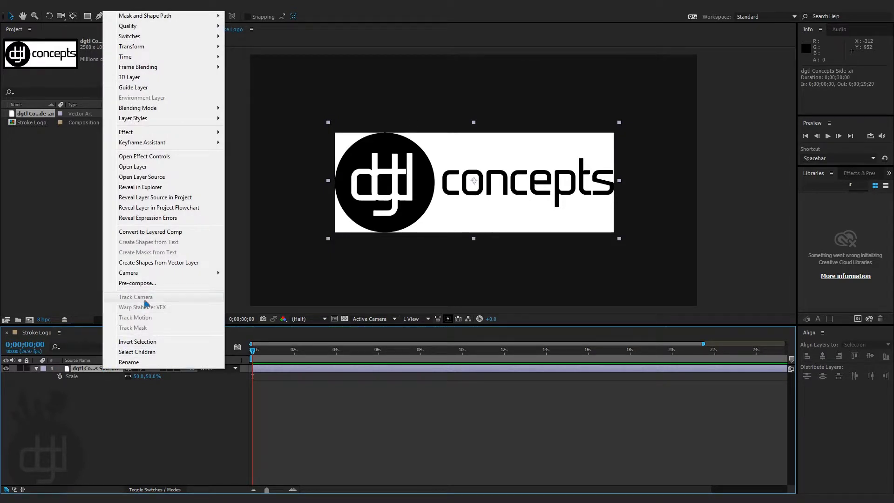
click(169, 263)
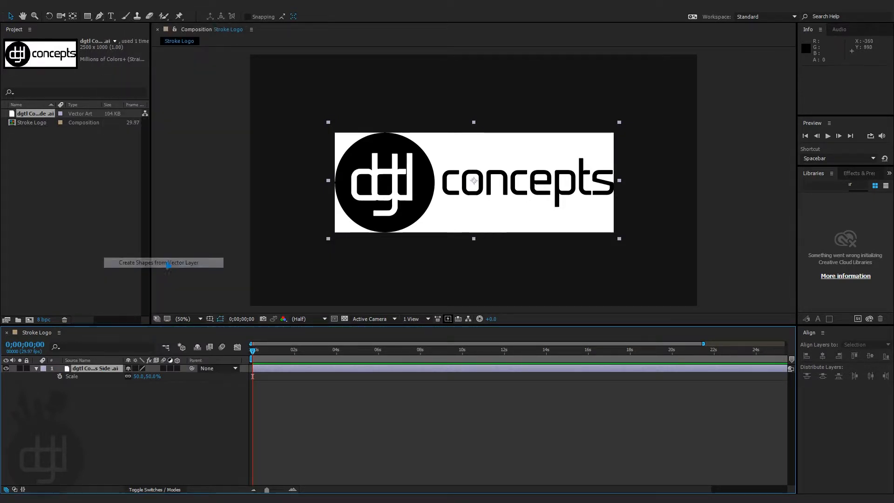
click(105, 417)
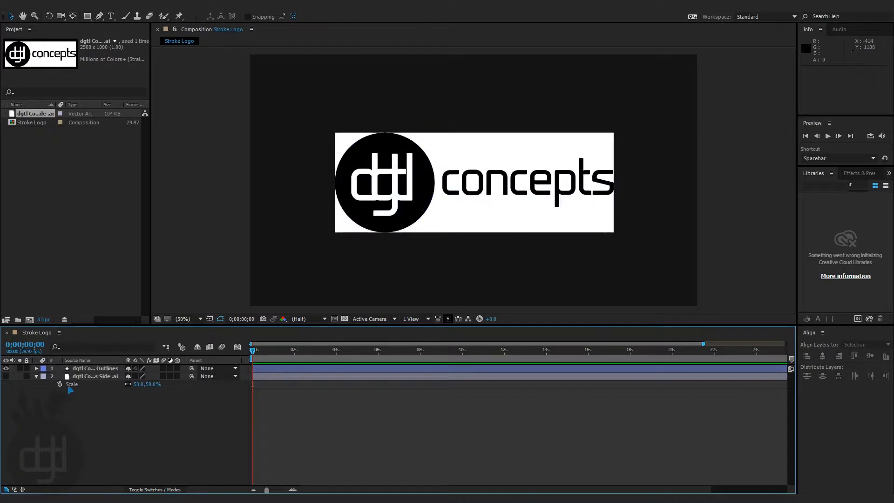
click(87, 377)
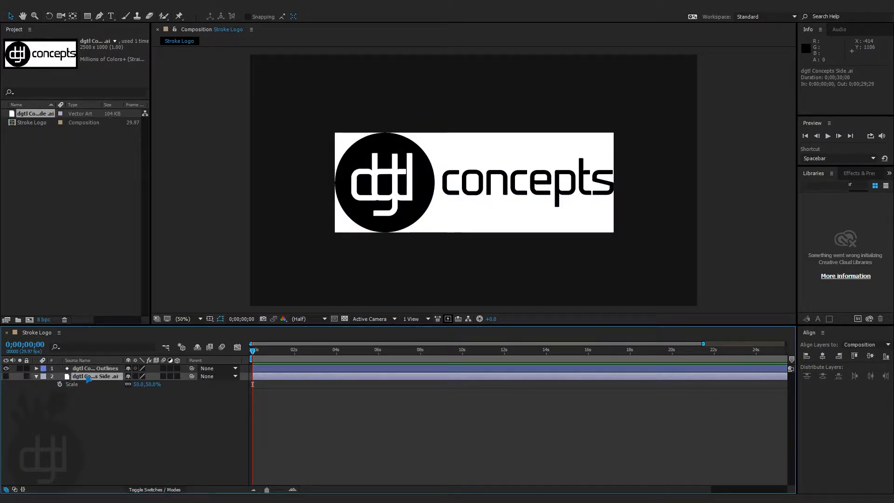
key(Delete)
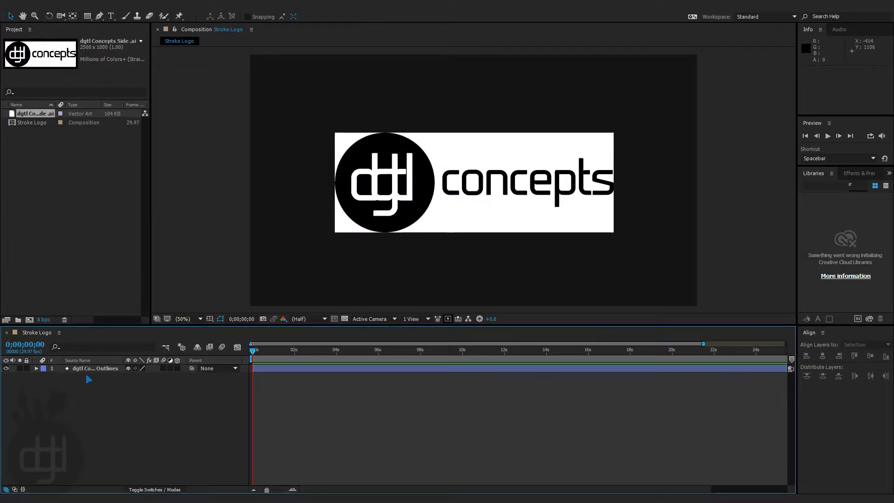
Copy the logo outlines layer and paste two duplicates of it into the composition.
click(113, 375)
click(116, 379)
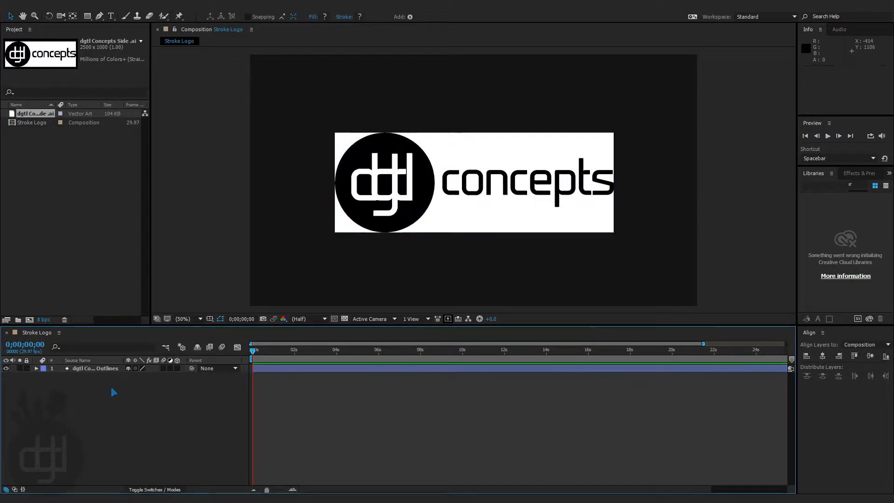
key(ctrl+v)
key(ctrl+v)
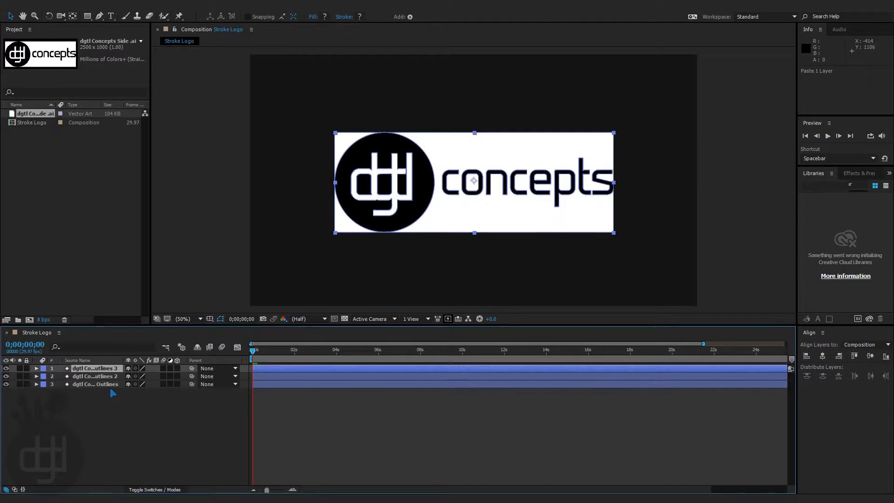
Rename the uppermost outlines layer as dgtl Logo.
right_click(105, 369)
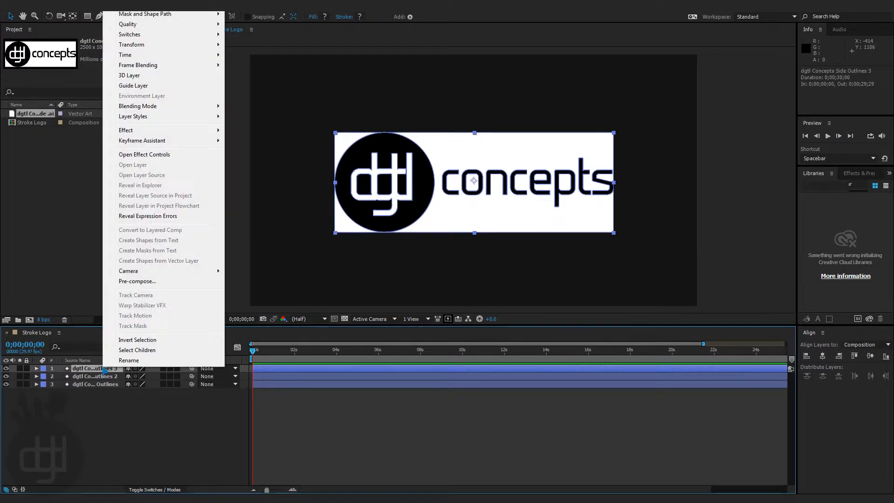
click(128, 361)
text(dgtl Logo)
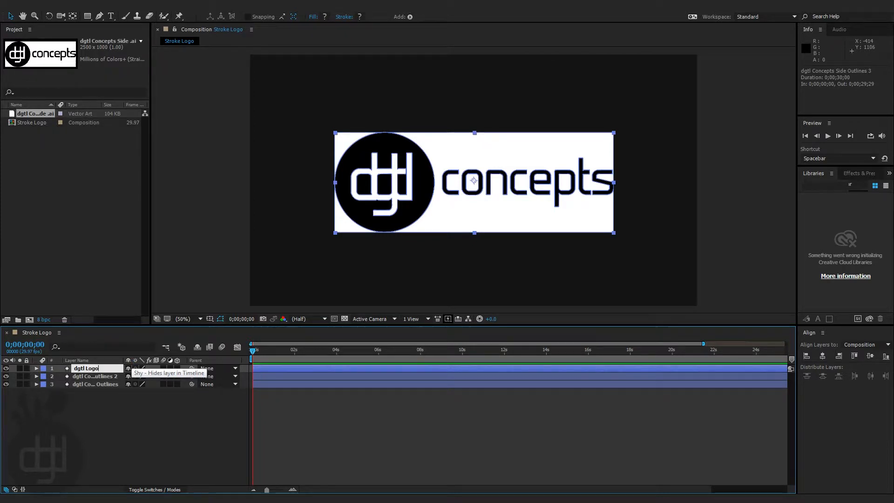
key(Return)
Rename the second outlines layer as dgtl Text.
click(93, 378)
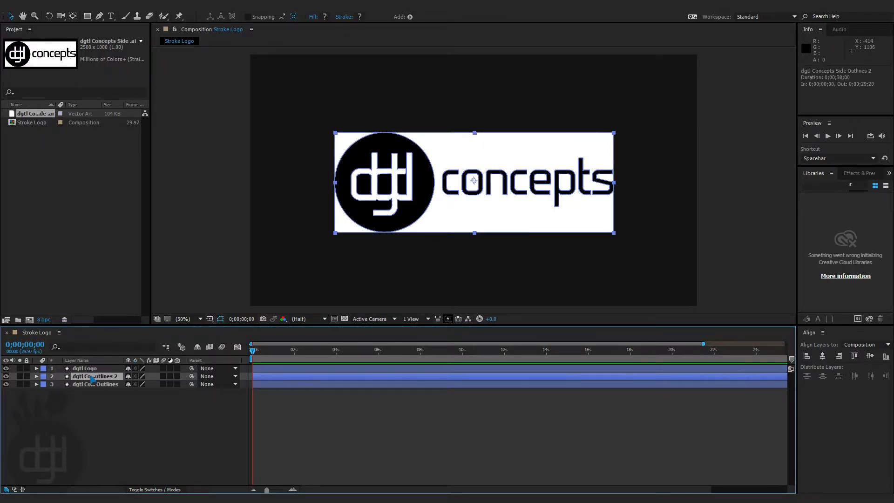
right_click(92, 378)
click(116, 367)
text(dgtl Text)
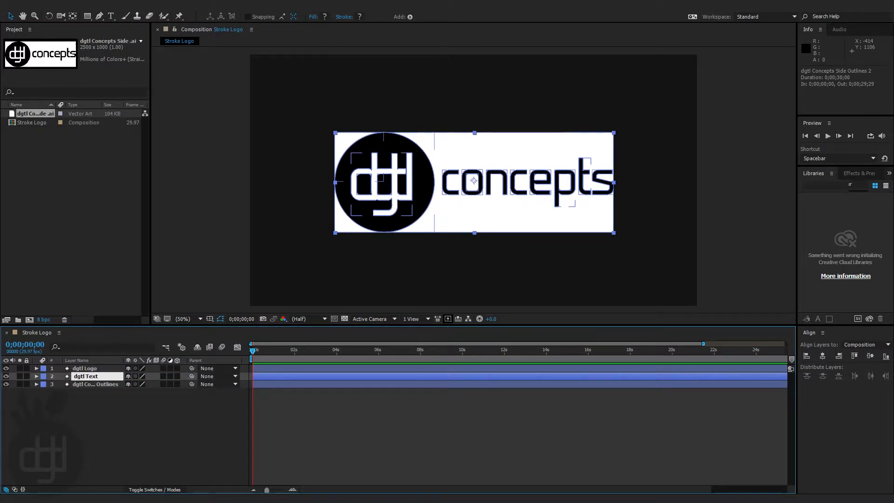
key(Return)
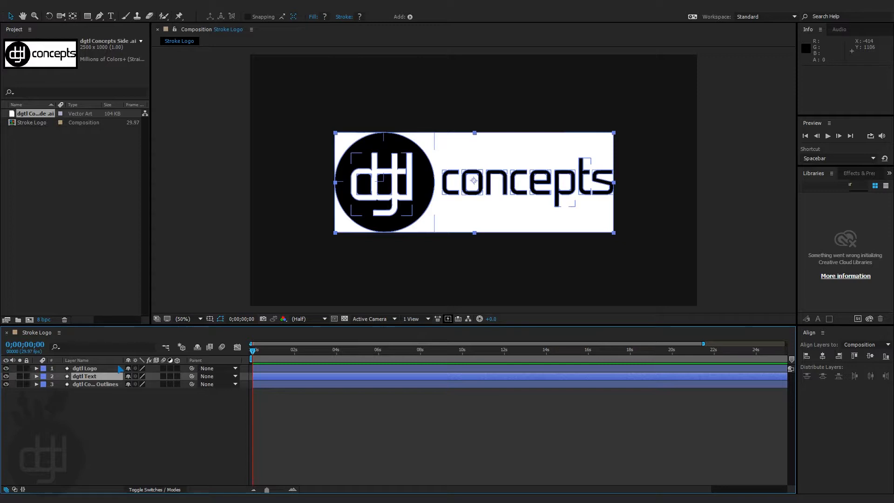
Rename the third outlines layer as concepts text.
right_click(108, 385)
click(132, 379)
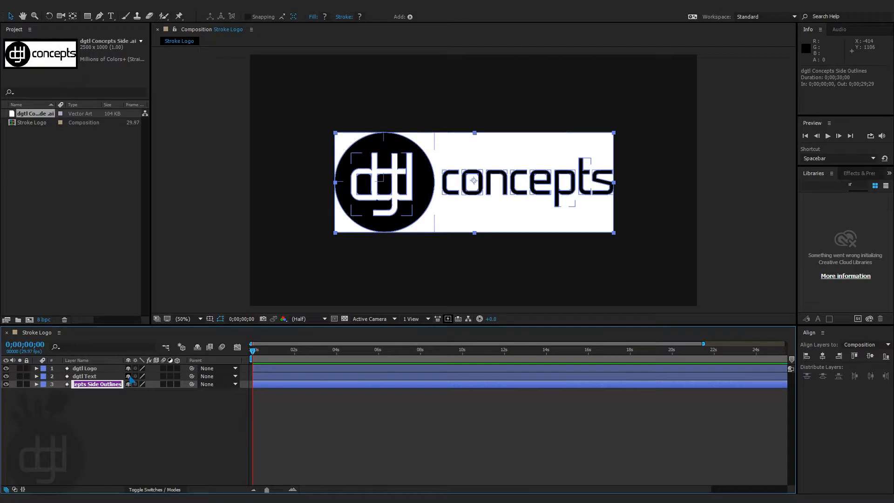
text(d)
text(oncepts text)
key(Return)
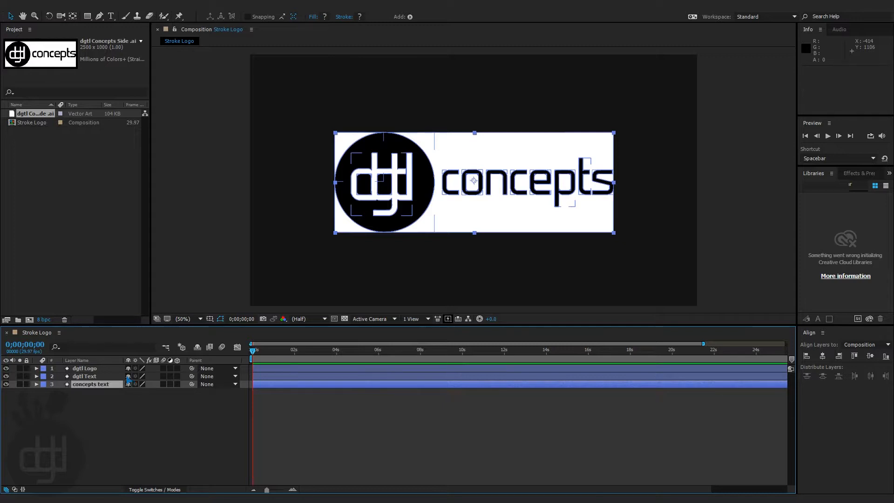
Hide the dgtl Text and concepts text layers and expand the shape groups of the dgtl Logo layer.
click(88, 414)
key(ctrl+a)
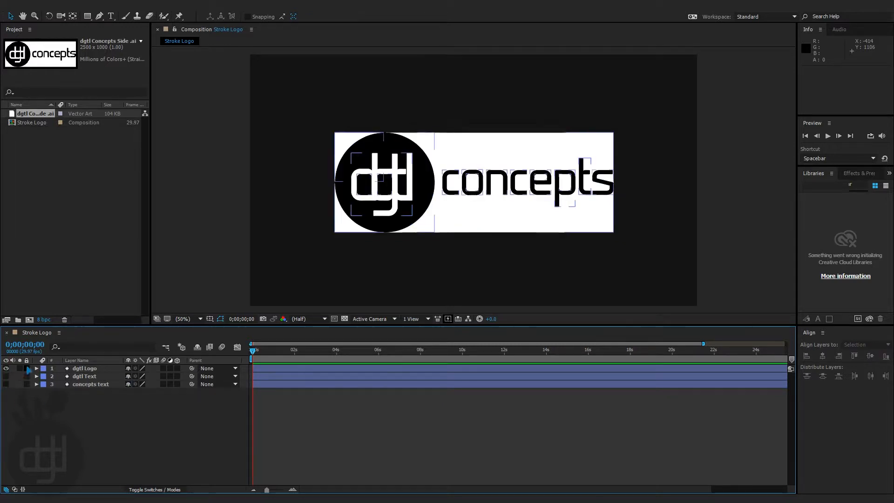
click(36, 368)
click(44, 376)
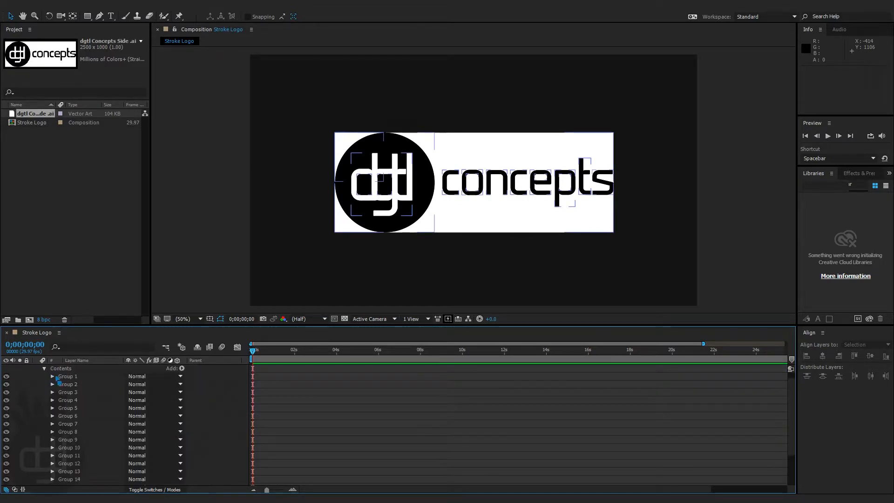
Switch off the dgtl Logo layer's shape groups one by one to identify which group holds the badge circle.
scroll(6, 377, down, 2)
click(6, 376)
click(6, 376)
click(6, 368)
click(6, 377)
click(6, 377)
click(6, 377)
click(6, 385)
click(569, 225)
key(ctrl+z)
click(6, 393)
click(6, 400)
click(6, 408)
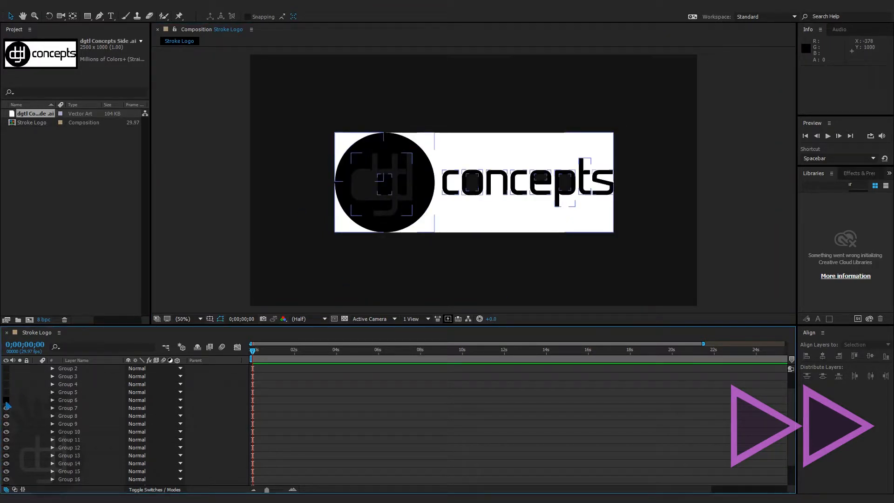
click(7, 416)
click(6, 424)
click(6, 440)
click(6, 448)
scroll(6, 457, down, 3)
click(4, 456)
click(6, 456)
scroll(7, 448, up, 3)
click(6, 385)
scroll(88, 420, down, 3)
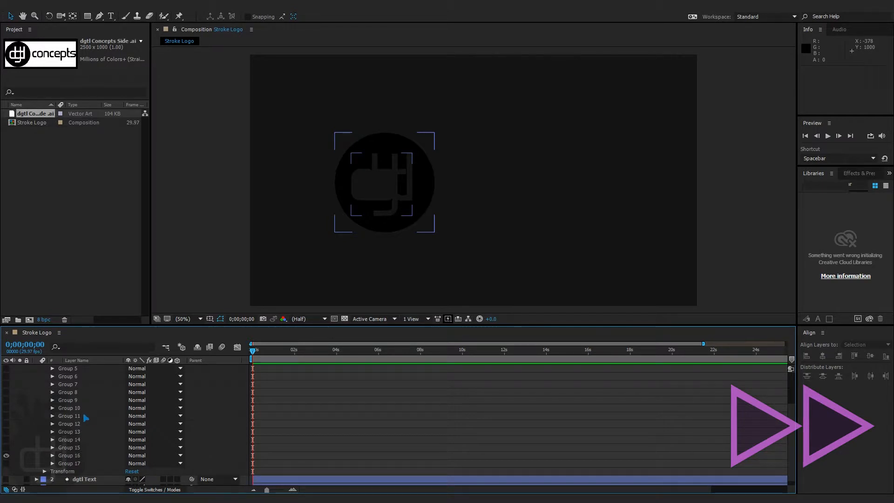
Expand Group 16 of the dgtl Logo layer and delete its dgtl lettering path, keeping the circle.
click(70, 455)
click(52, 455)
scroll(52, 455, down, 5)
click(6, 432)
click(6, 432)
click(72, 424)
key(Delete)
scroll(73, 428, up, 2)
Remove all other shape groups from the dgtl Logo layer, Groups 1 to 15 and Group 17, keeping only Group 16.
click(69, 424)
scroll(70, 419, up, 3)
shift+click(68, 385)
key(Delete)
click(53, 385)
click(6, 392)
click(6, 392)
click(70, 392)
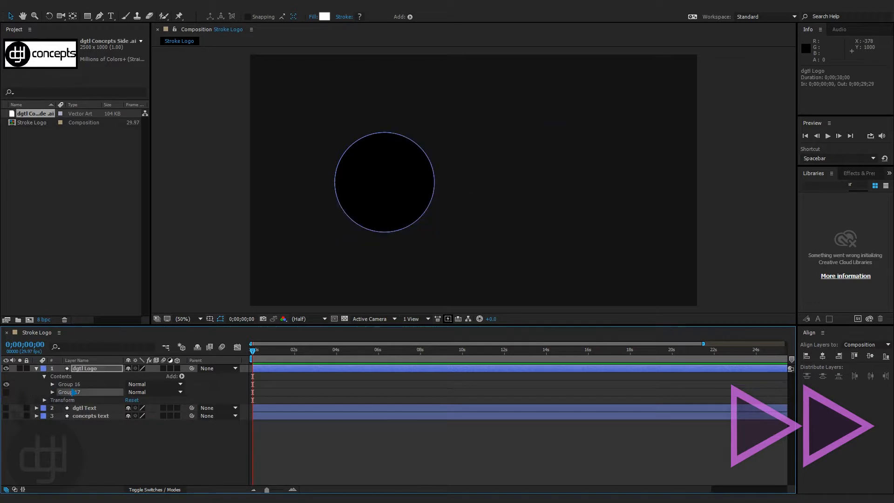
Expand the shape groups of the dgtl Text layer and delete Group 17.
click(45, 408)
scroll(69, 433, down, 5)
shift+click(72, 464)
click(73, 465)
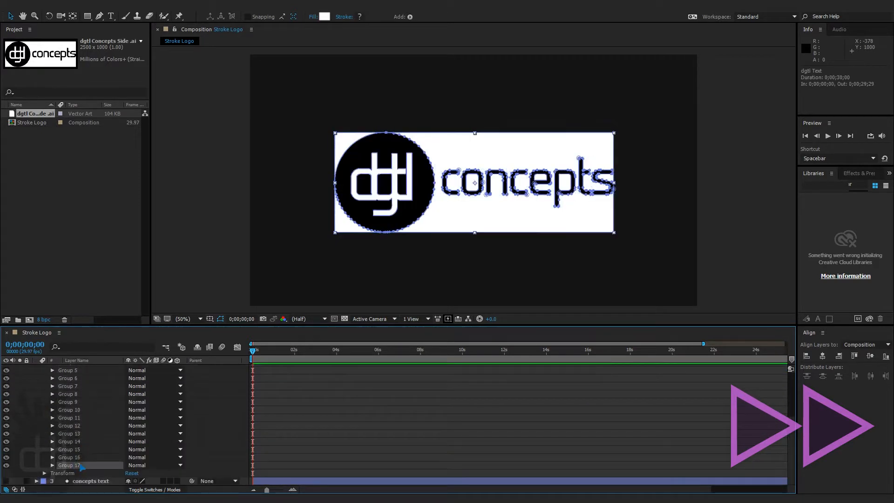
key(Delete)
Try deleting all groups above Group 16 in the dgtl Text layer, check the remaining shape, and undo the deletion.
shift+click(69, 416)
key(Delete)
click(53, 416)
click(6, 432)
click(6, 432)
key(ctrl+z)
key(ctrl+z)
key(ctrl+z)
key(ctrl+z)
Identify the letter-hole groups in the dgtl Text layer and delete Groups 3 to 15, keeping Groups 1, 2 and 16.
scroll(7, 428, up, 5)
click(48, 455)
click(6, 415)
click(6, 416)
click(6, 423)
click(6, 424)
click(74, 432)
scroll(76, 431, down, 5)
shift+click(76, 418)
key(Delete)
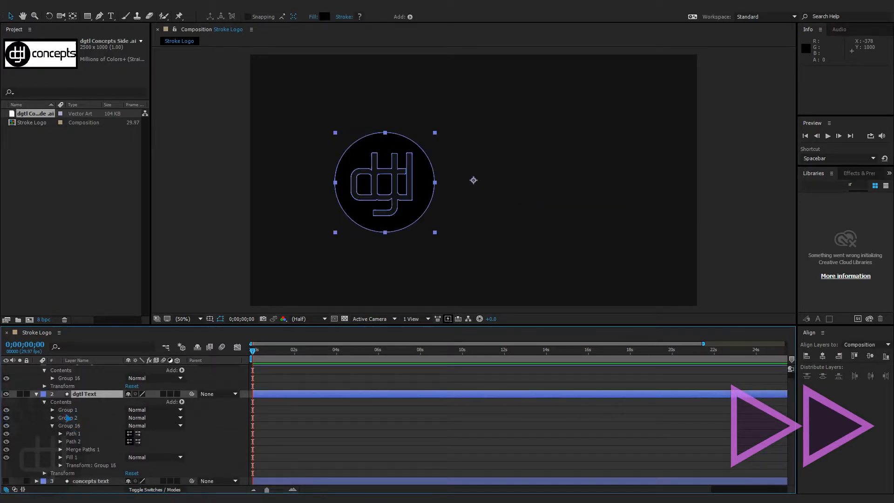
Delete the circle path from Group 16 of the dgtl Text layer, keeping the lettering, and hide the dgtl Logo layer.
scroll(79, 430, up, 1)
click(77, 441)
key(Delete)
key(ctrl+z)
click(77, 449)
key(Delete)
click(76, 449)
click(6, 422)
click(6, 422)
click(186, 298)
click(36, 400)
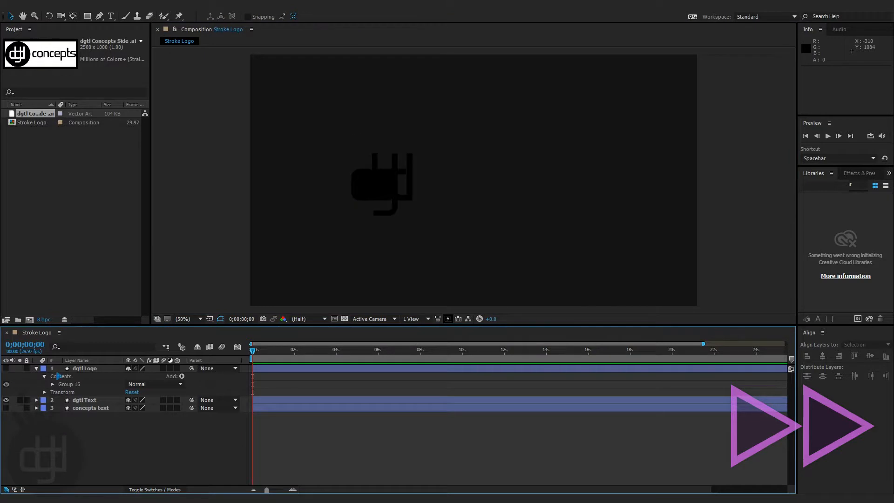
Set the fill colour of the dgtl Logo and dgtl Text layers to white.
click(85, 368)
key(ctrl+shift+c)
click(786, 281)
click(6, 369)
click(85, 401)
click(325, 16)
key(Return)
Reorder the layers as concepts text, dgtl Text, dgtl Logo from top down, and expand the concepts text layer's shape groups.
mouse_move(85, 368)
mouse_down()
mouse_move(95, 412)
mouse_move(93, 366)
mouse_up()
click(36, 384)
click(6, 368)
click(36, 368)
click(44, 377)
click(6, 376)
Delete Groups 1 and 2 from the concepts text layer.
click(68, 377)
shift+click(68, 384)
key(Delete)
Switch the concepts text layer's shape groups off and on to identify which ones form the word "concepts".
click(6, 377)
click(6, 384)
click(6, 408)
click(6, 416)
click(6, 424)
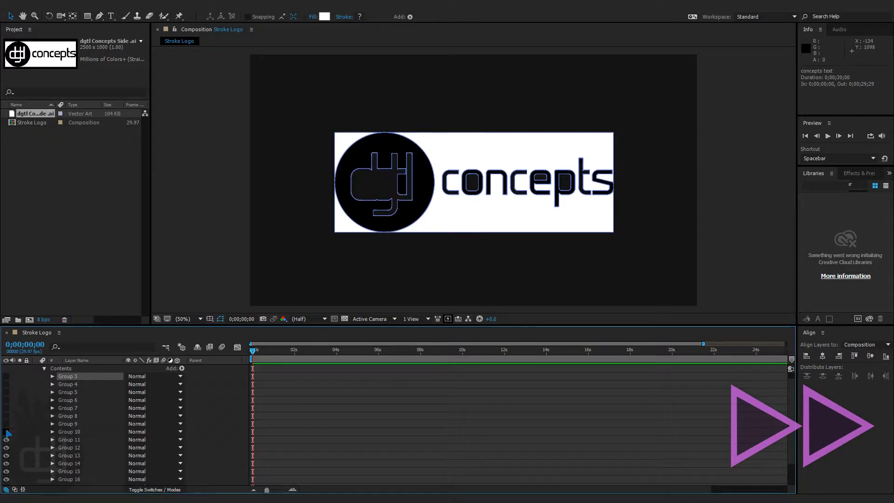
click(6, 432)
scroll(7, 433, down, 1)
click(6, 432)
click(6, 440)
click(6, 440)
click(6, 448)
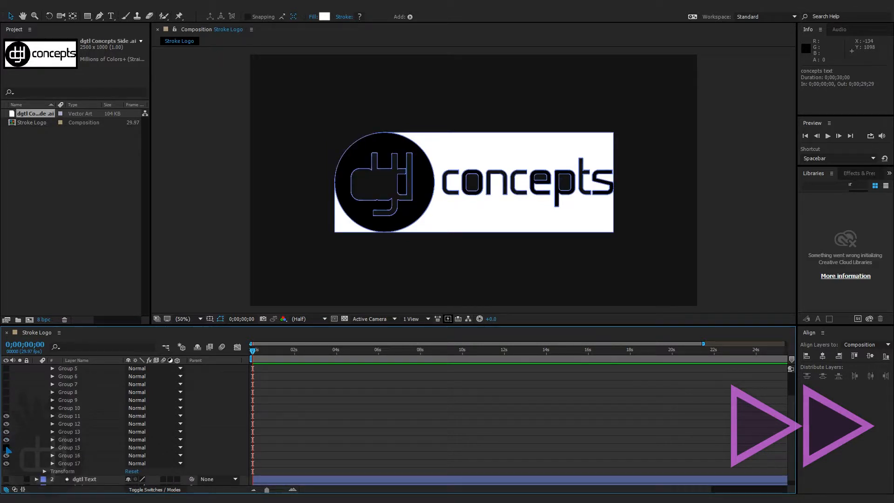
click(7, 456)
click(6, 464)
click(6, 408)
click(7, 400)
Delete Groups 15 to 17 and Groups 3 to 6 from the concepts text layer, keeping Groups 7 to 14.
click(69, 447)
shift+click(69, 464)
key(Delete)
click(73, 407)
shift+click(75, 386)
key(Delete)
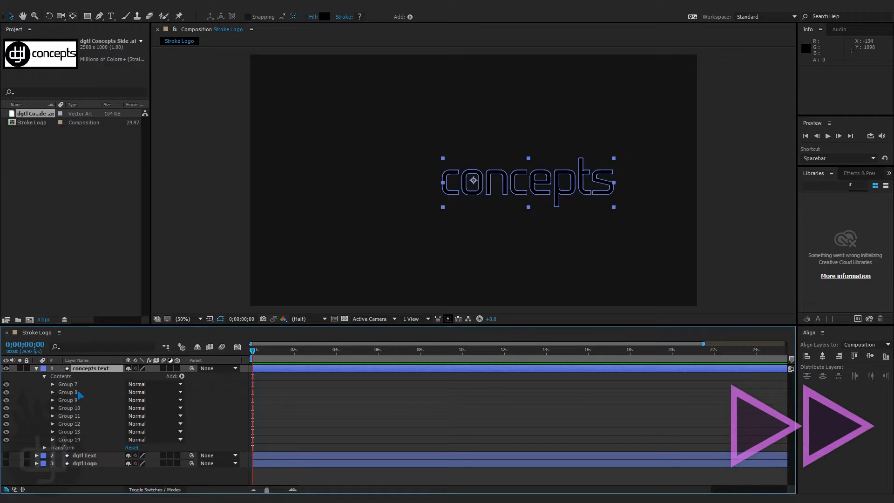
Set the fill colour of the concepts text layer to white.
click(323, 18)
click(573, 157)
click(769, 158)
click(748, 166)
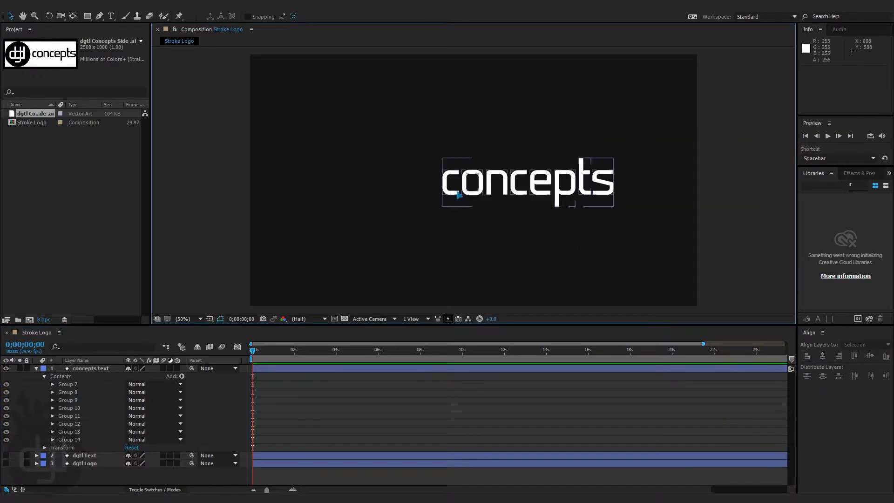
Make the dgtl Text and dgtl Logo layers visible again and collapse the concepts text layer.
click(6, 456)
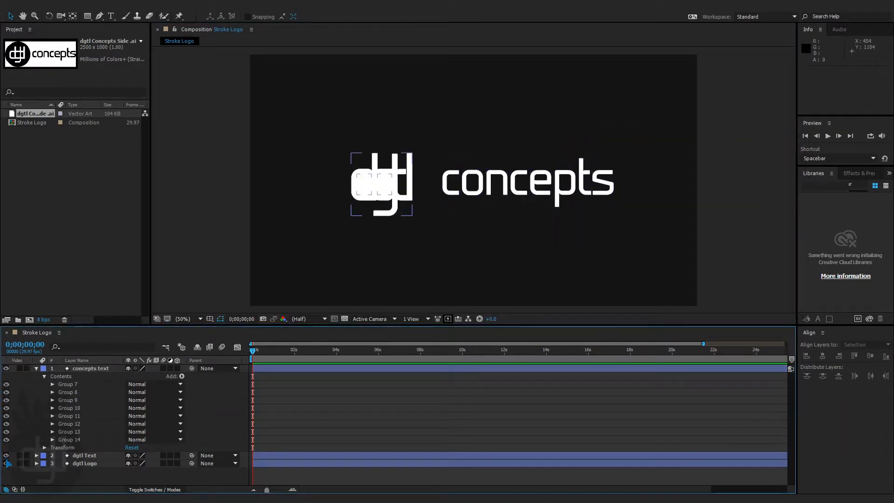
click(6, 464)
click(72, 474)
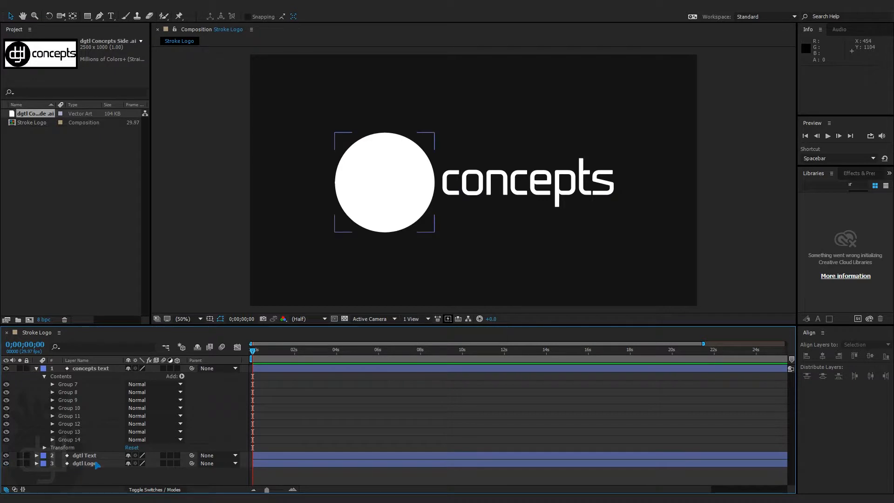
click(36, 368)
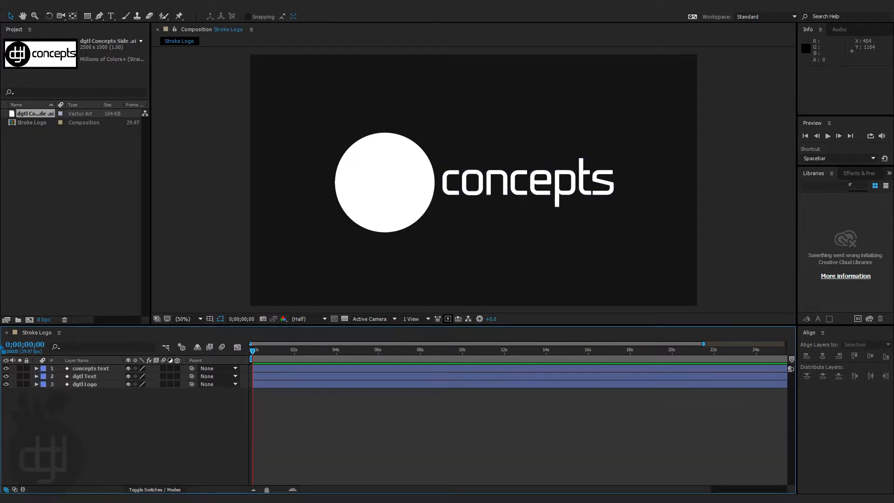
Hide the concepts text and dgtl Text layers and show concepts text again to check the separated logo parts.
click(5, 369)
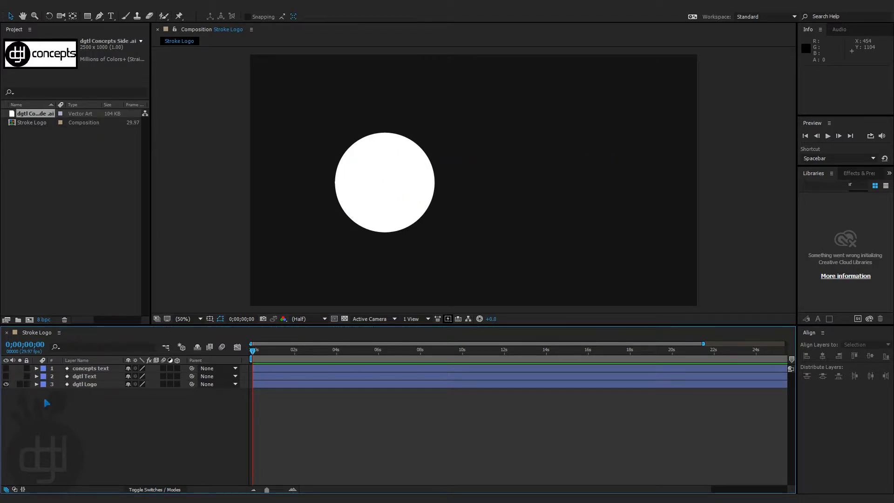
click(5, 368)
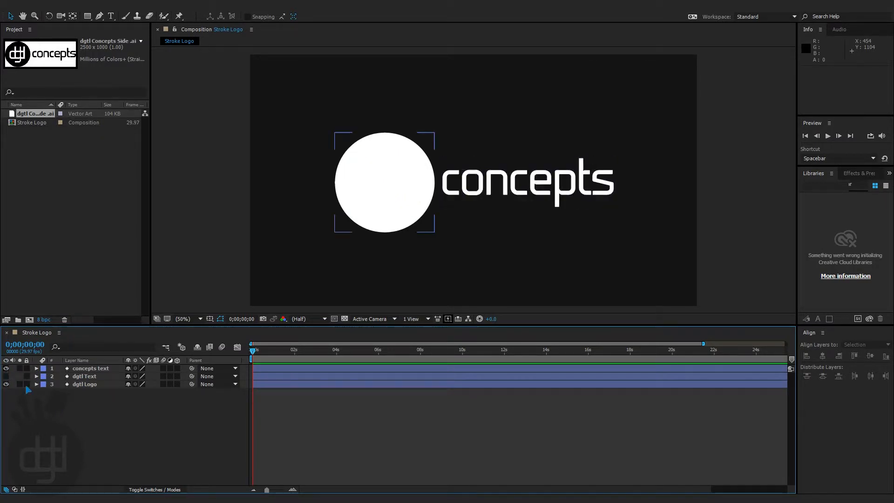
Turn off the fill of the circle's Group 16 in the dgtl Logo layer.
click(77, 385)
click(36, 384)
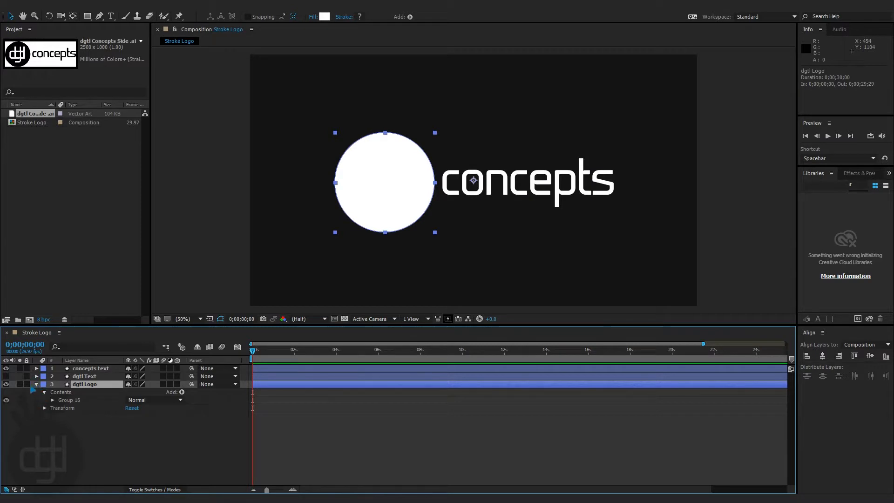
click(52, 401)
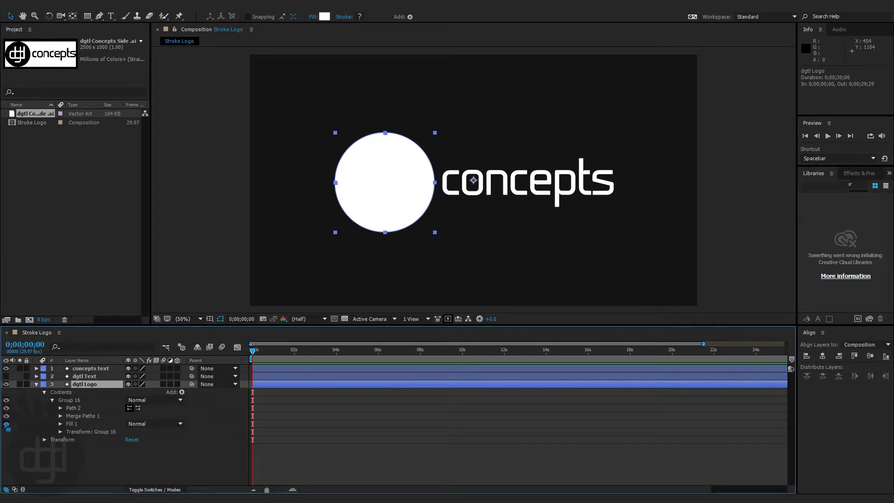
click(6, 423)
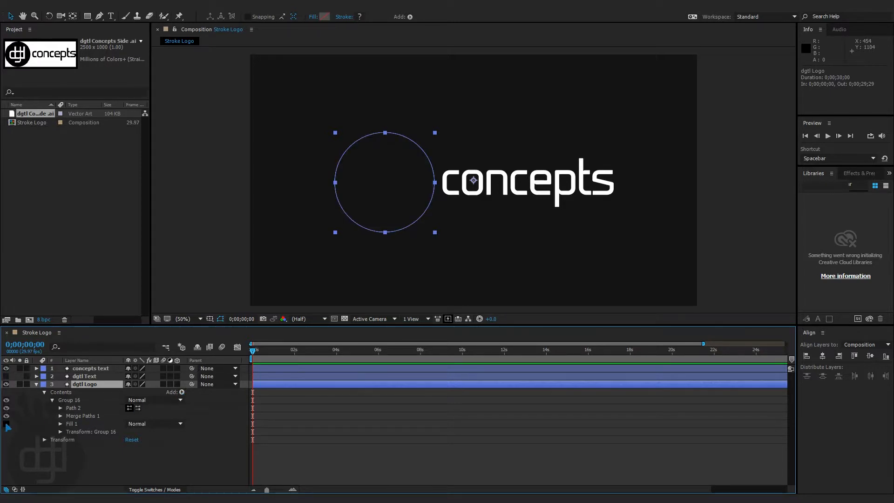
Add a stroke to the dgtl Logo layer and set its width to 44.
click(182, 392)
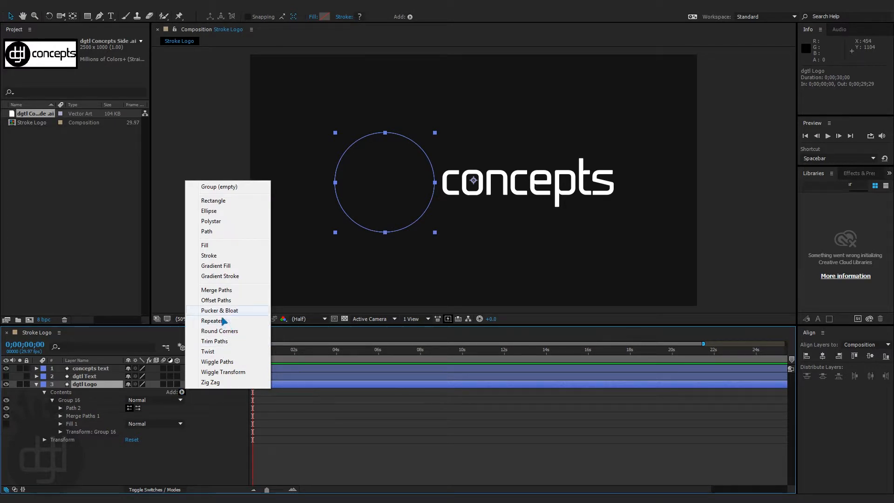
click(209, 256)
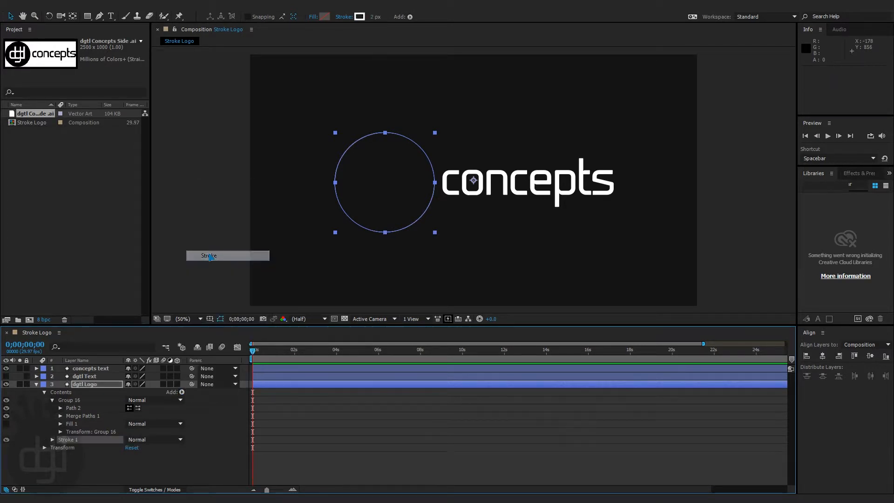
click(52, 439)
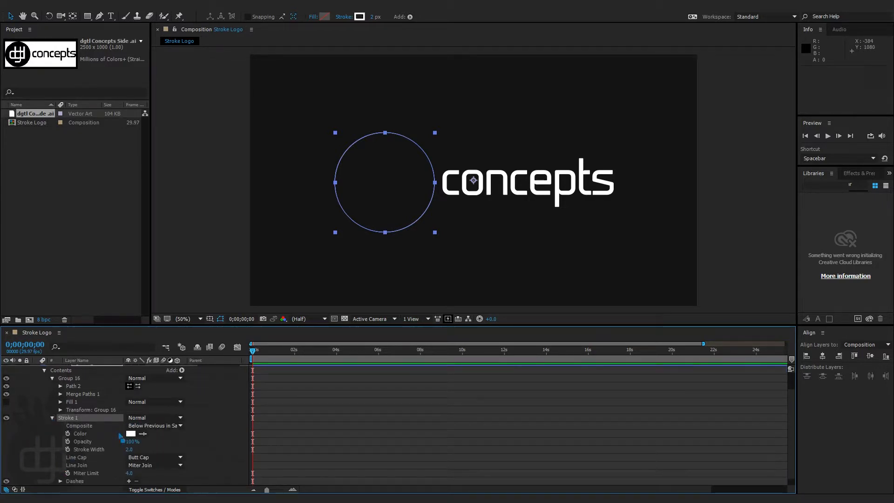
drag(129, 450, 147, 450)
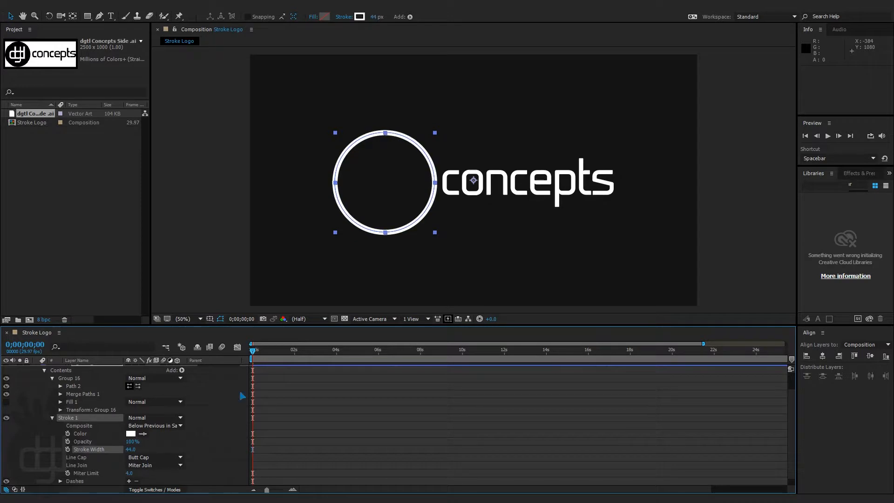
click(713, 230)
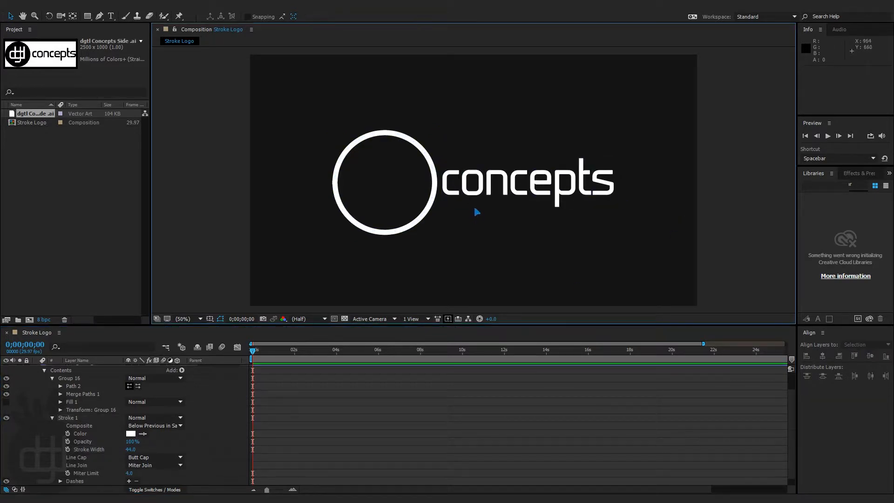
Set the circle's stroke width to 36 to match the thickness of the concepts lettering.
scroll(472, 215, up, 3)
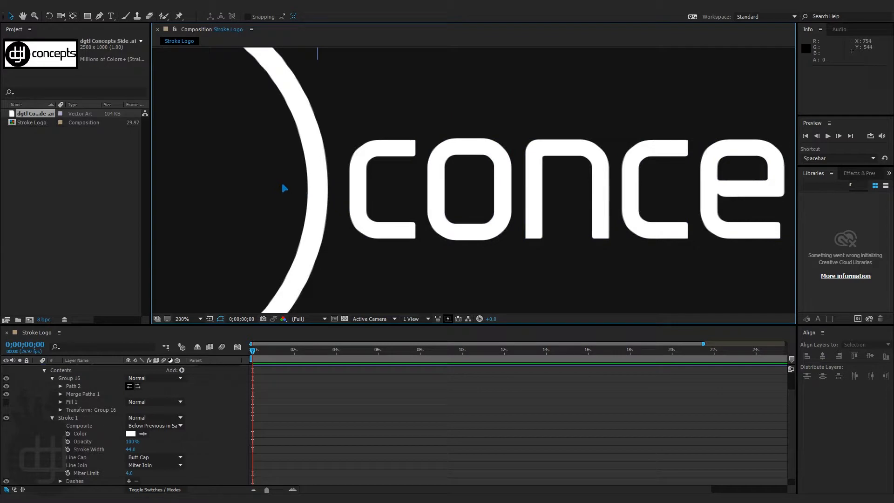
drag(131, 451, 127, 450)
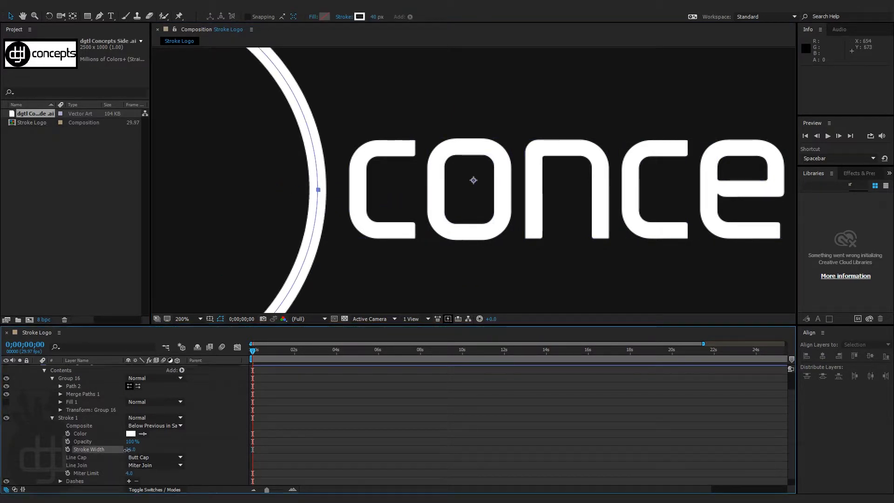
scroll(711, 256, down, 4)
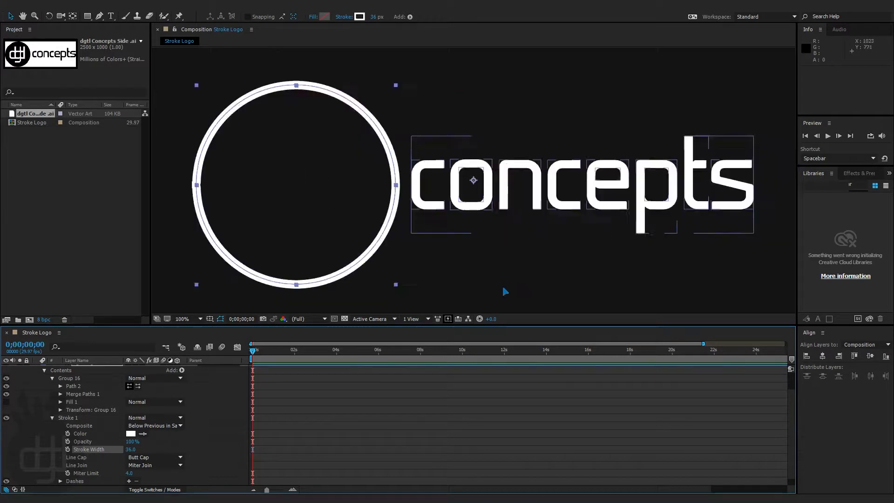
click(712, 257)
scroll(638, 257, up, 2)
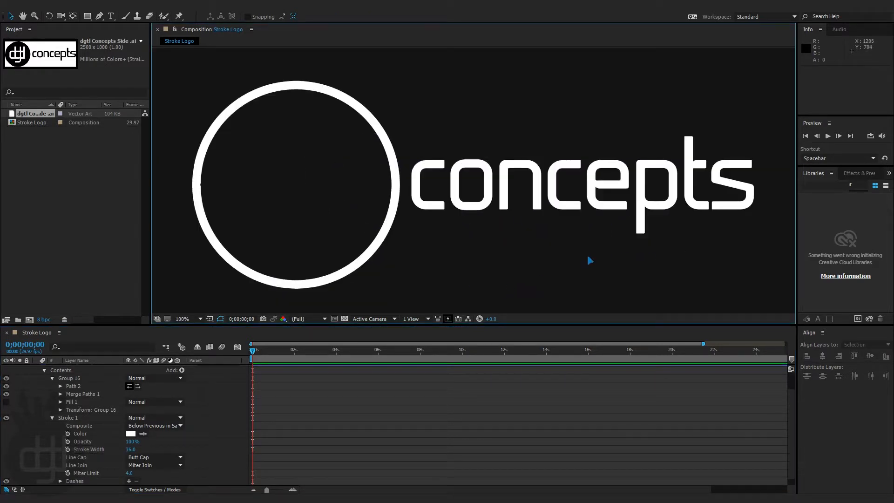
Give the circle's stroke a Round Cap line cap and a Round Join line join.
click(153, 457)
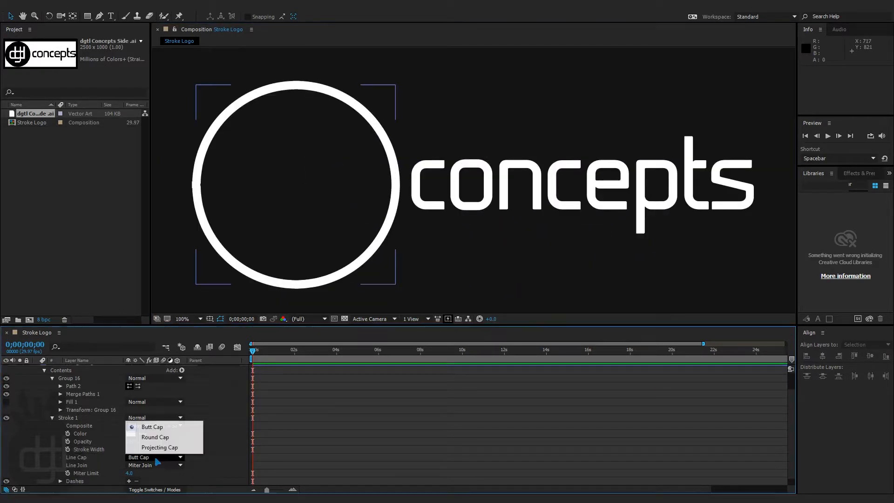
click(156, 437)
click(156, 465)
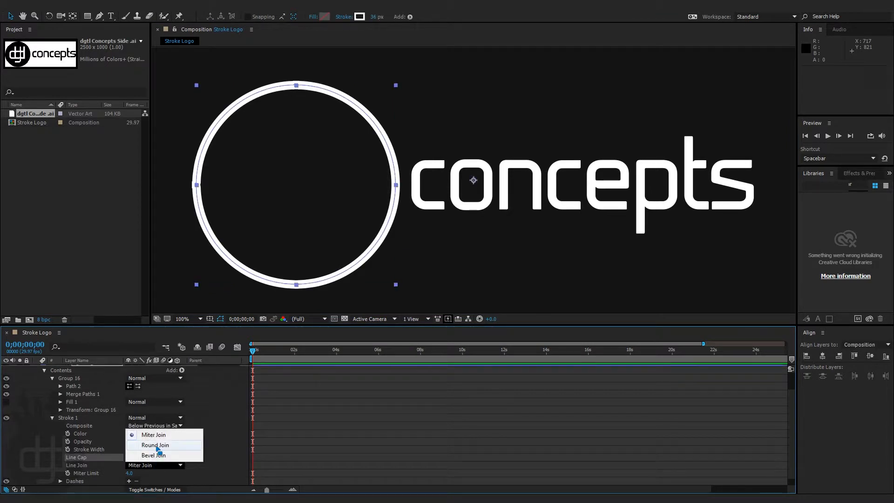
click(156, 447)
scroll(542, 298, down, 2)
click(731, 260)
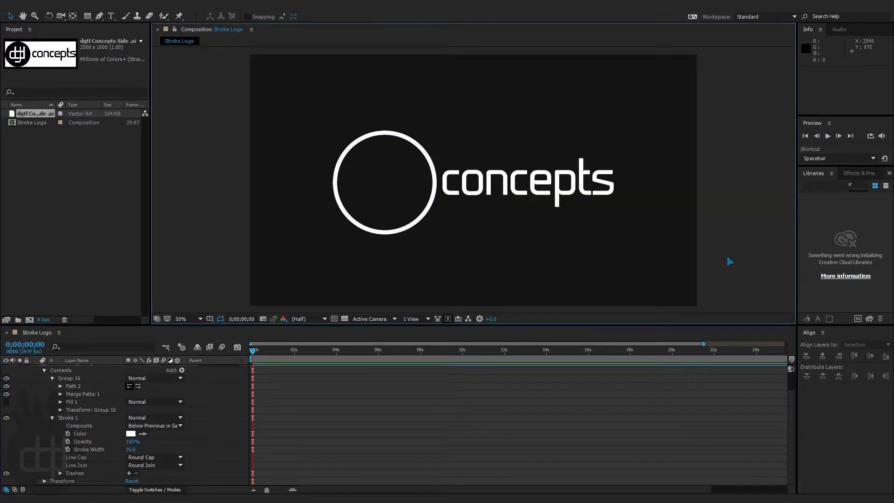
Add Trim Paths to the dgtl Logo layer and expand its properties.
click(52, 419)
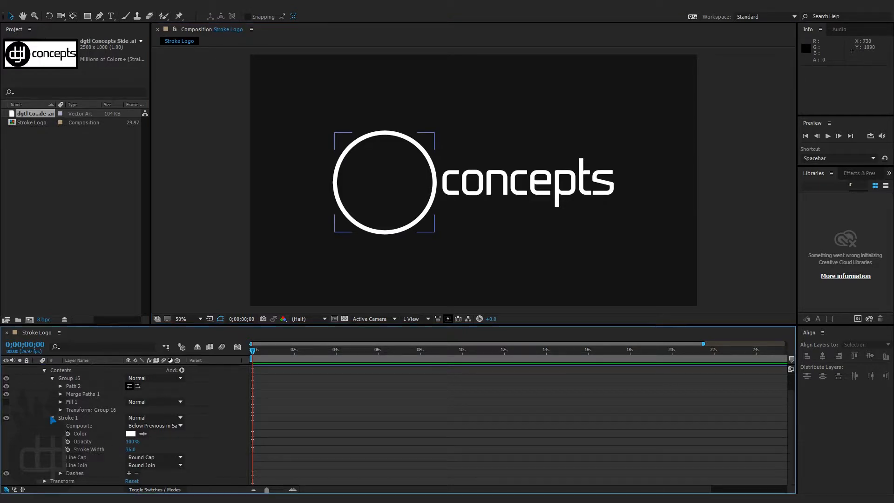
click(182, 392)
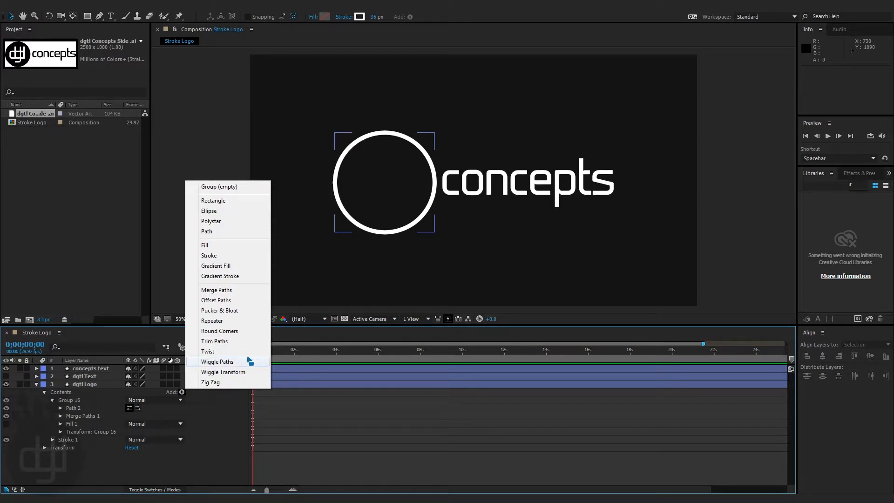
click(214, 341)
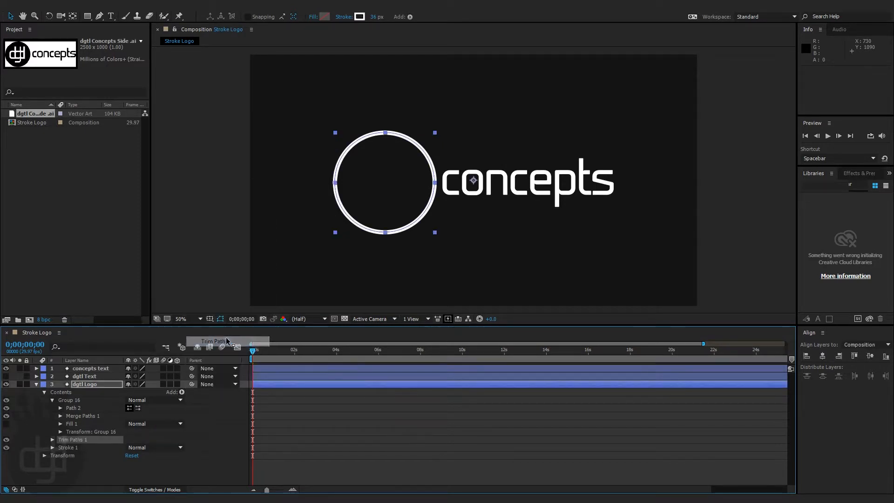
click(52, 440)
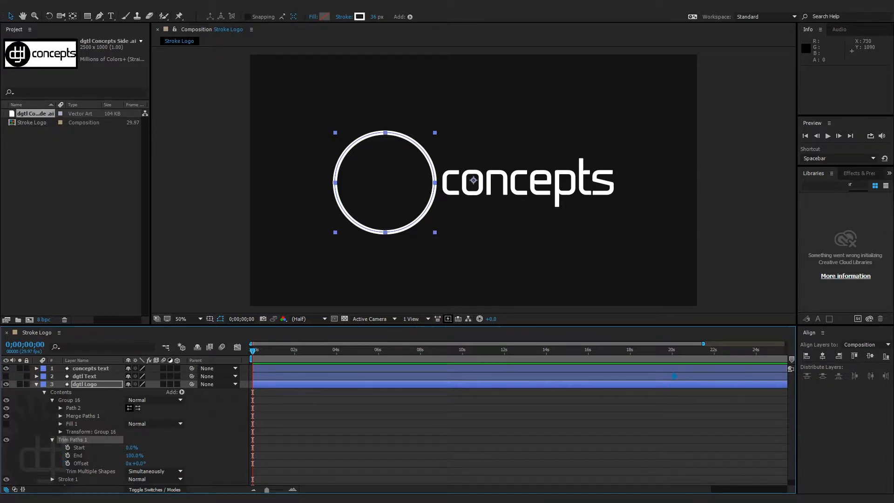
Shorten the work area so it runs from the start to about 6 seconds.
drag(606, 489, 703, 490)
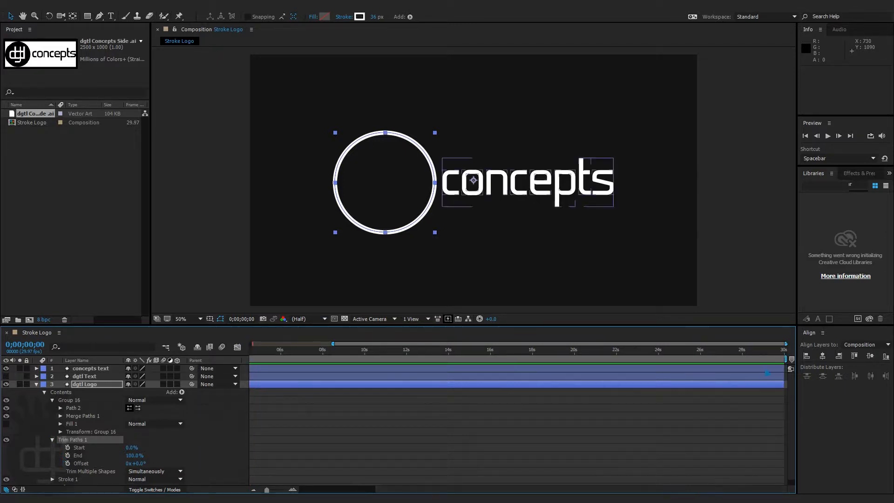
click(774, 359)
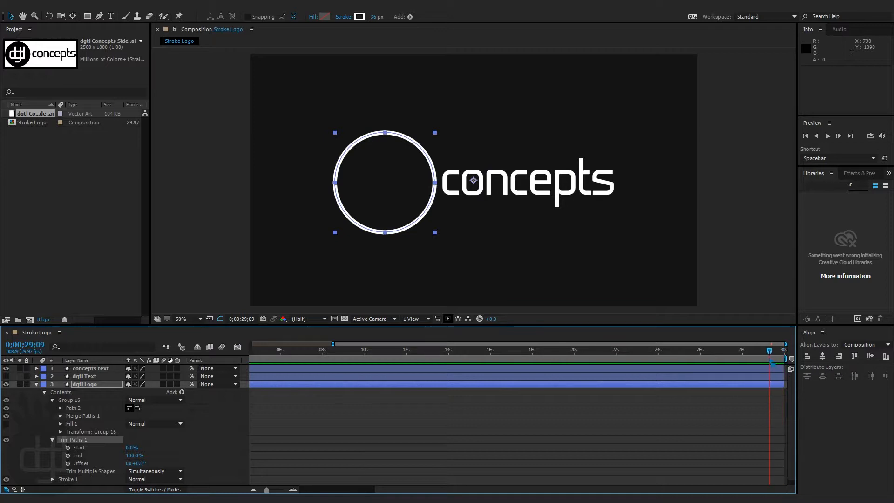
drag(786, 359, 377, 363)
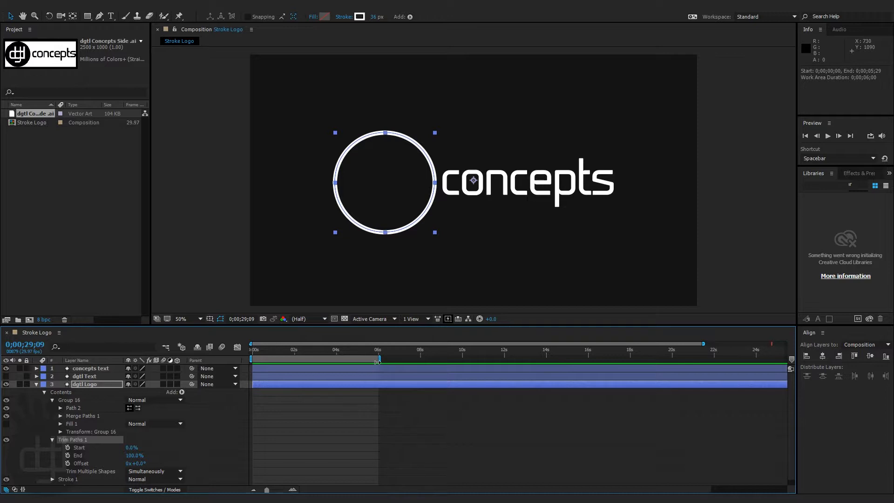
click(451, 350)
Keyframe the Trim Paths End value from 0% at the start to 100% at 0;00;03;25 and preview the animation.
key(Home)
click(68, 456)
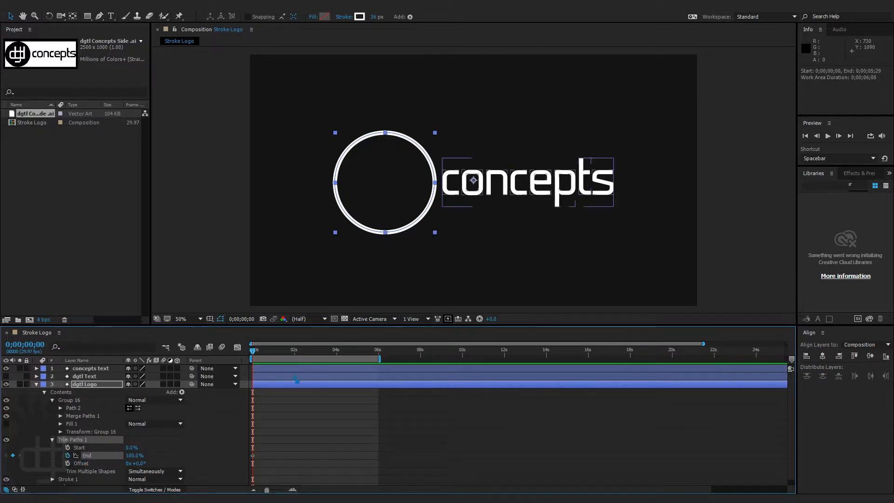
drag(253, 457, 333, 457)
mouse_move(133, 456)
mouse_down()
mouse_move(135, 469)
mouse_move(112, 463)
mouse_up()
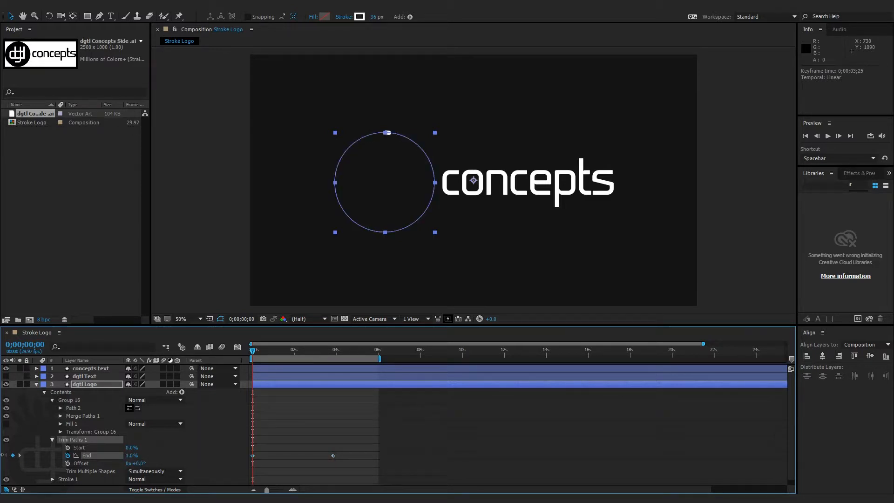
key(space)
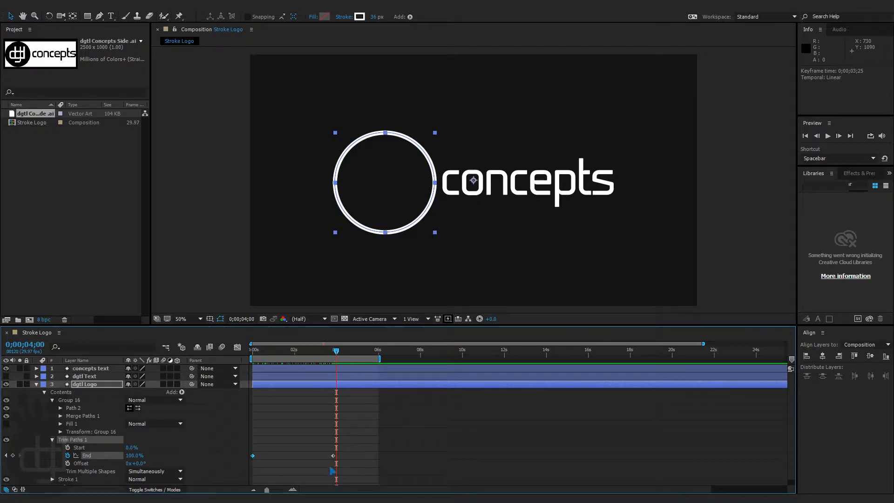
Shift the 100% End keyframe to 4 seconds and apply Easy Ease to both End keyframes.
drag(334, 456, 242, 452)
click(311, 469)
right_click(253, 456)
mouse_move(280, 450)
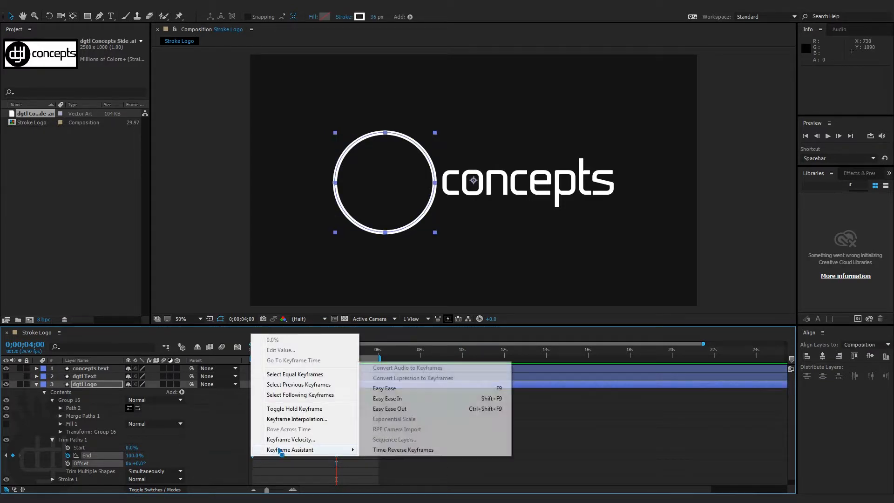
click(385, 388)
click(306, 358)
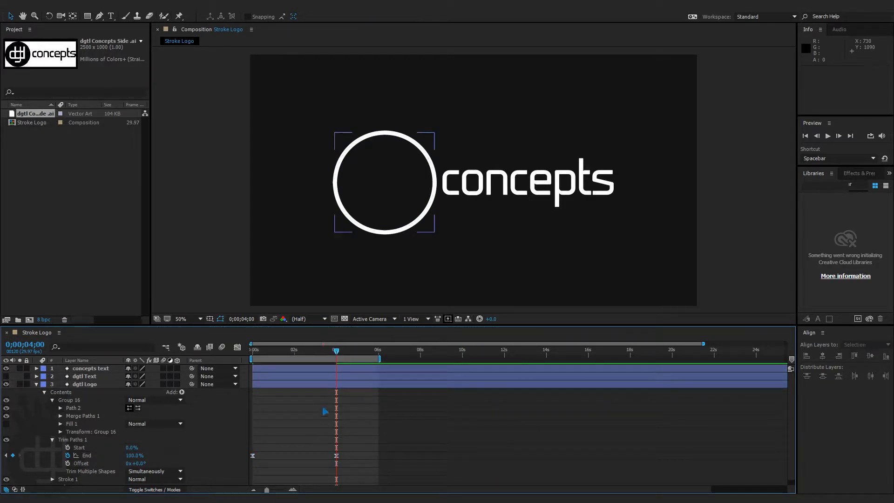
Preview the eased circle stroke animation from the beginning.
key(Home)
key(space)
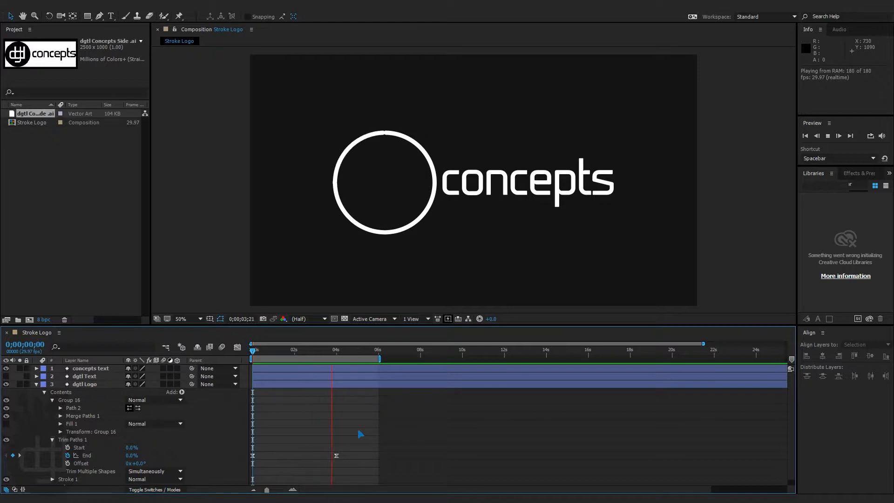
key(space)
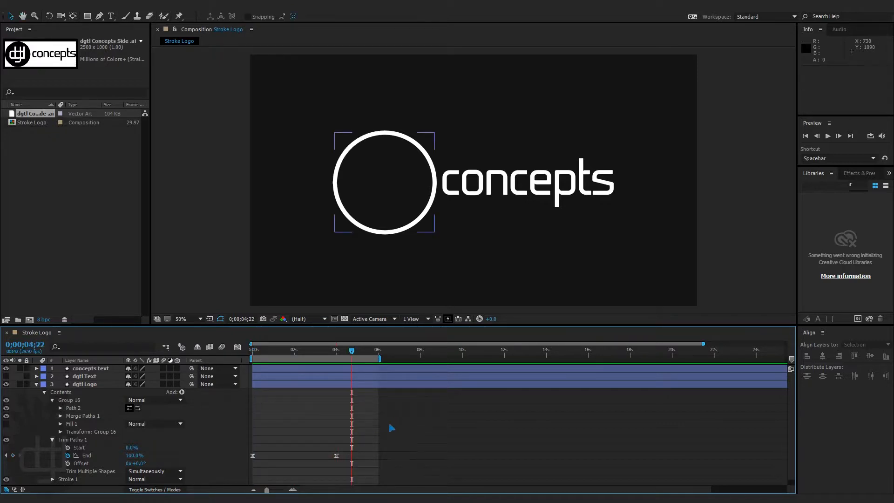
Collapse the dgtl Logo layer, then make the dgtl Text layer visible again with its contents expanded.
click(36, 384)
click(6, 376)
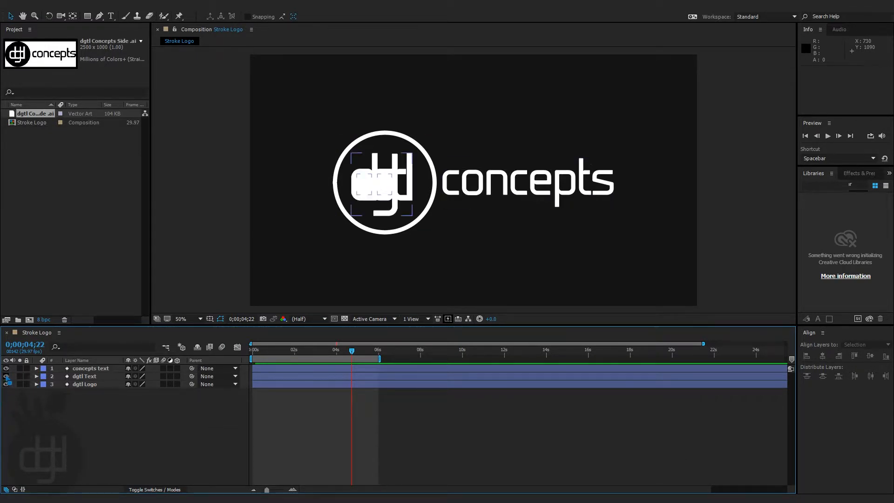
click(41, 377)
click(36, 376)
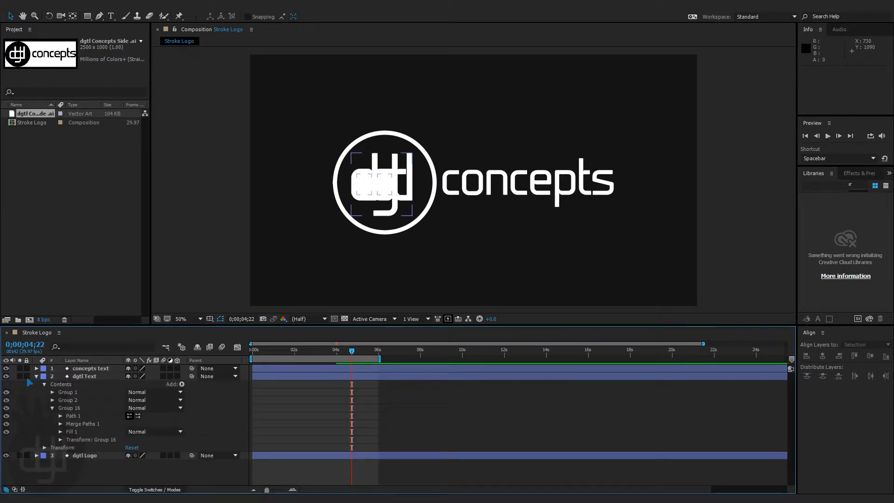
Turn off the fills of Group 16, Group 2 and Group 1 in the dgtl Text layer.
click(7, 431)
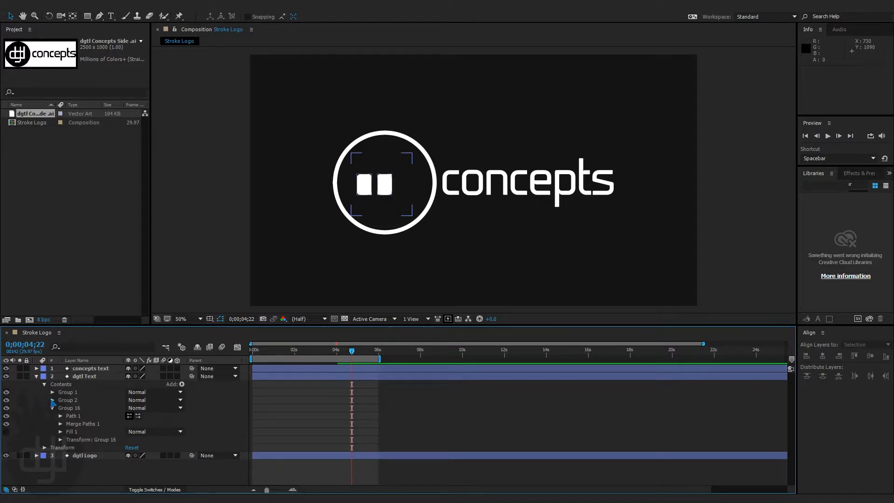
click(53, 400)
click(7, 417)
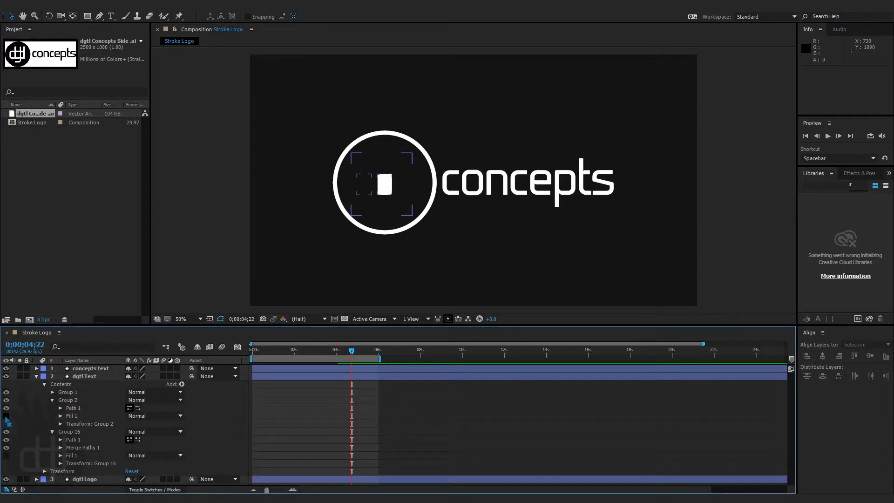
click(53, 393)
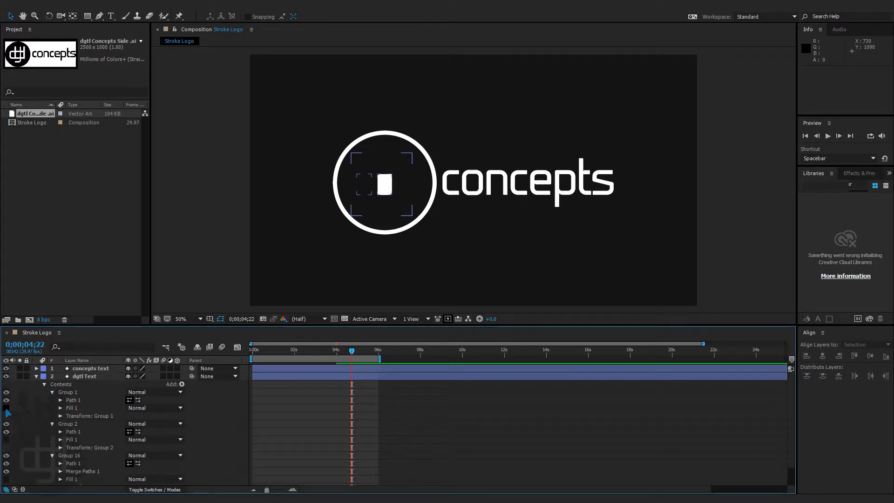
click(6, 408)
scroll(77, 399, down, 1)
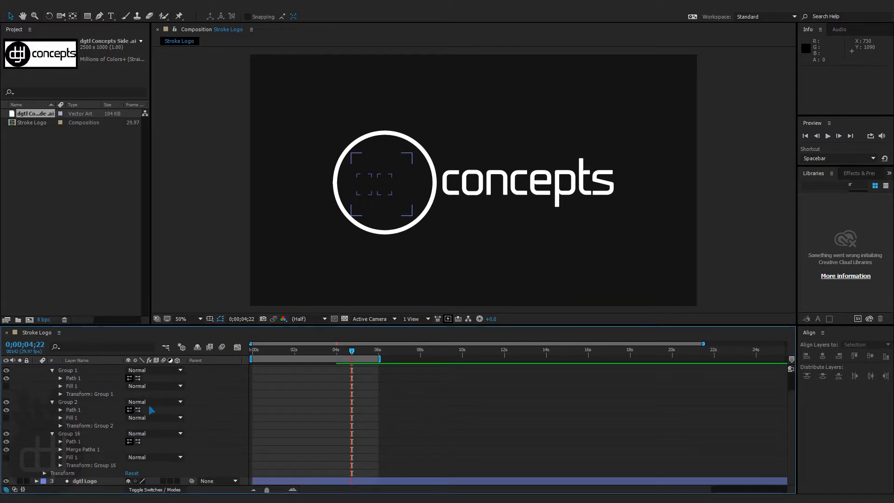
Add a stroke to the dgtl Text layer's contents with a Round Cap line cap and Round Join line join.
scroll(152, 410, up, 1)
click(181, 384)
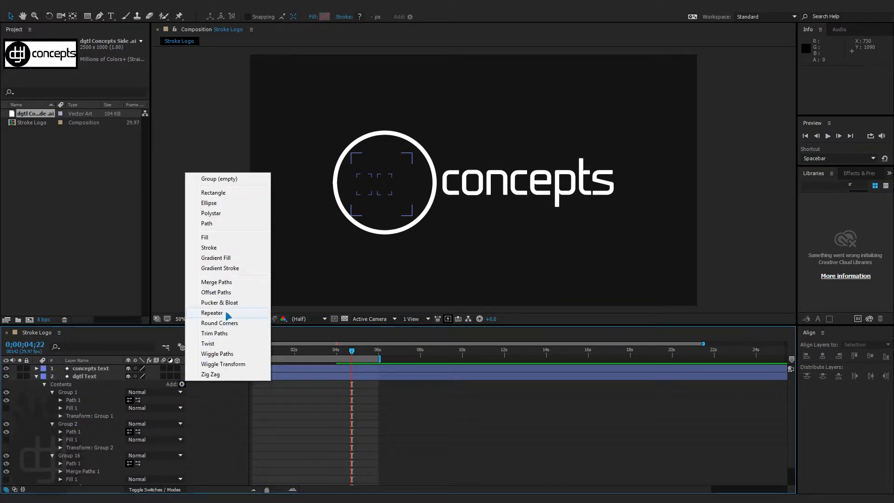
click(209, 247)
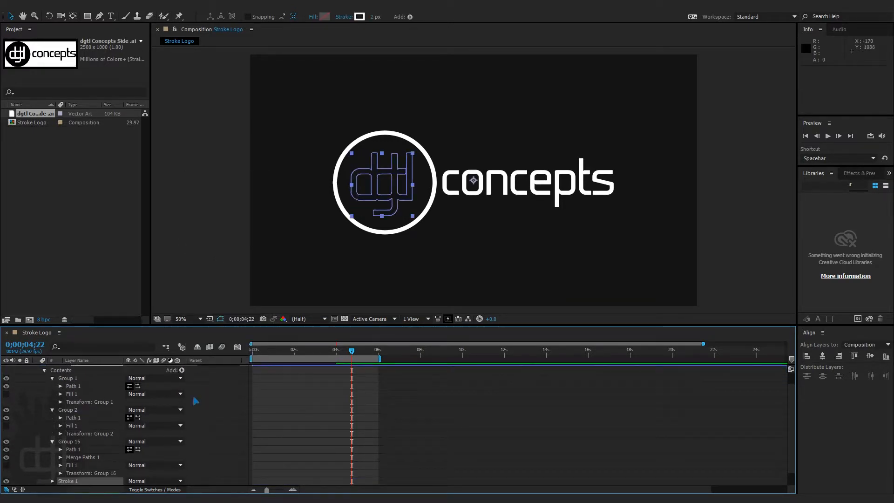
scroll(195, 401, down, 1)
click(53, 465)
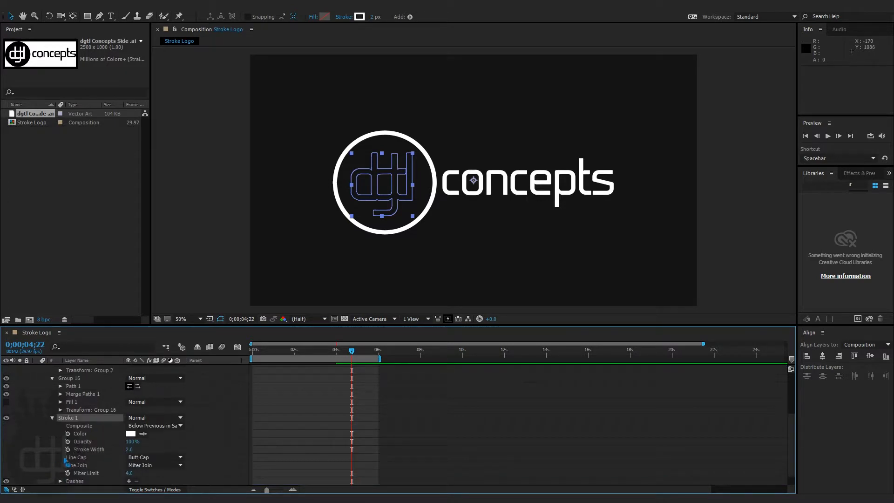
click(161, 457)
click(155, 437)
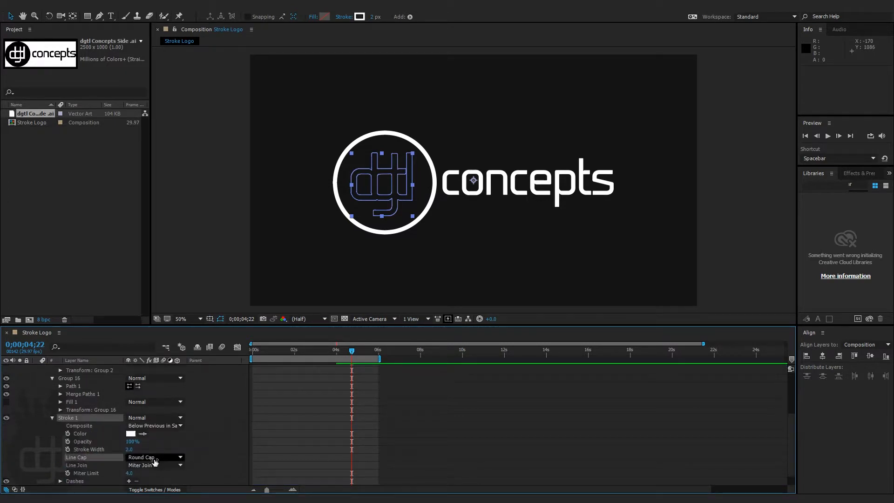
click(156, 465)
click(155, 445)
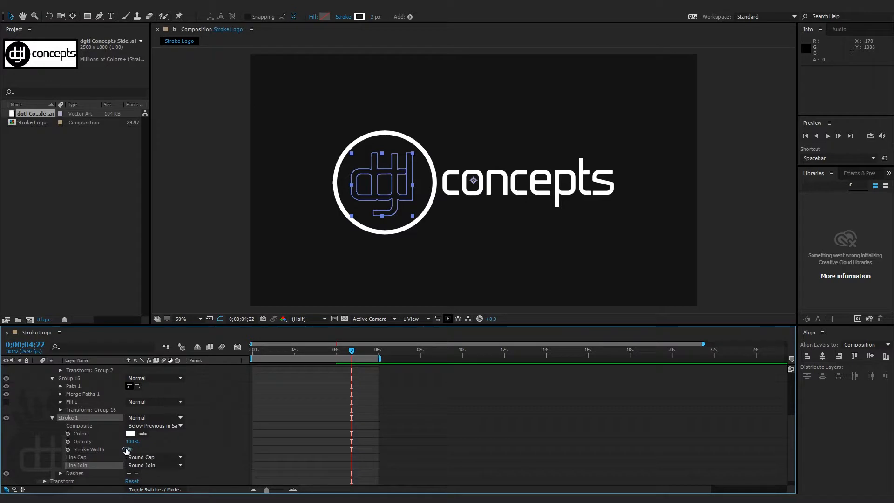
Set the dgtl Text stroke width to 10 and compare its outline with the surrounding logo parts.
drag(128, 449, 131, 448)
click(242, 215)
scroll(372, 216, up, 2)
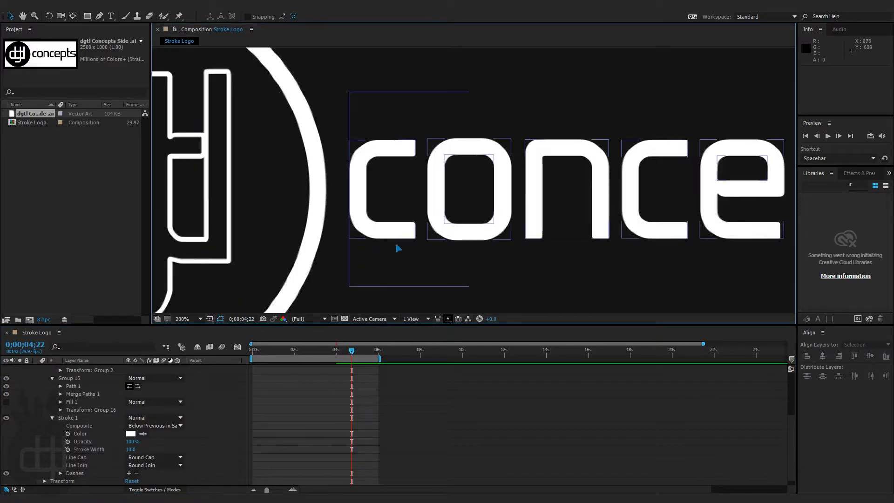
scroll(390, 262, down, 1)
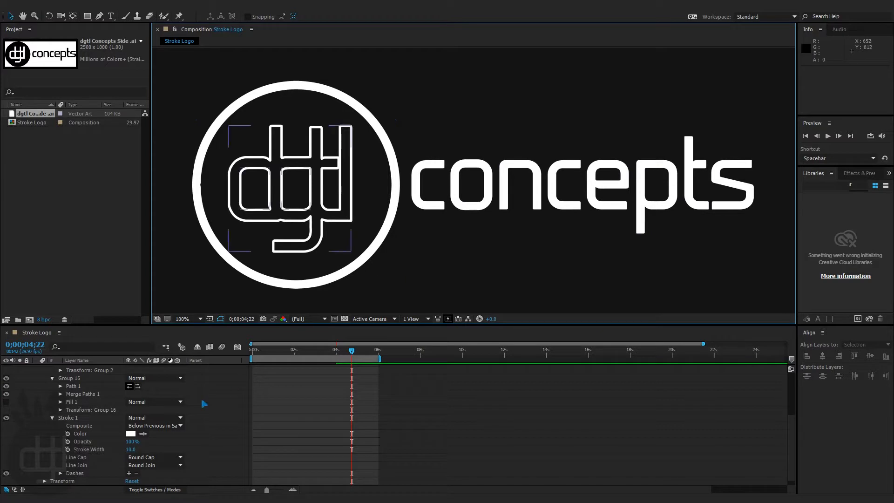
Set the dgtl Text stroke width to 8 and check the outline inside the circle.
click(130, 449)
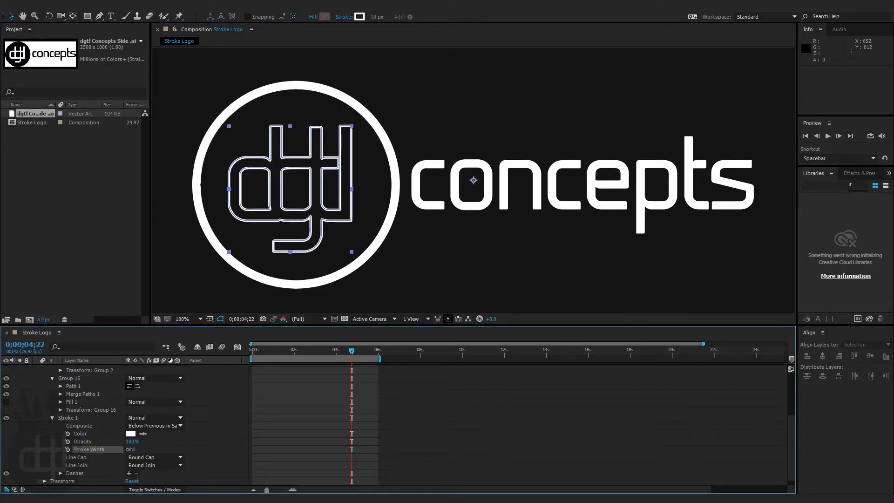
click(132, 450)
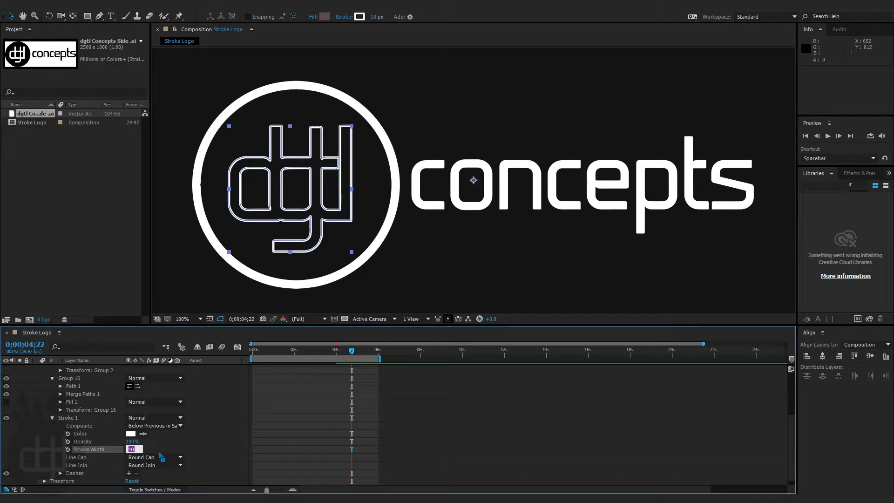
text(8)
key(Return)
click(148, 255)
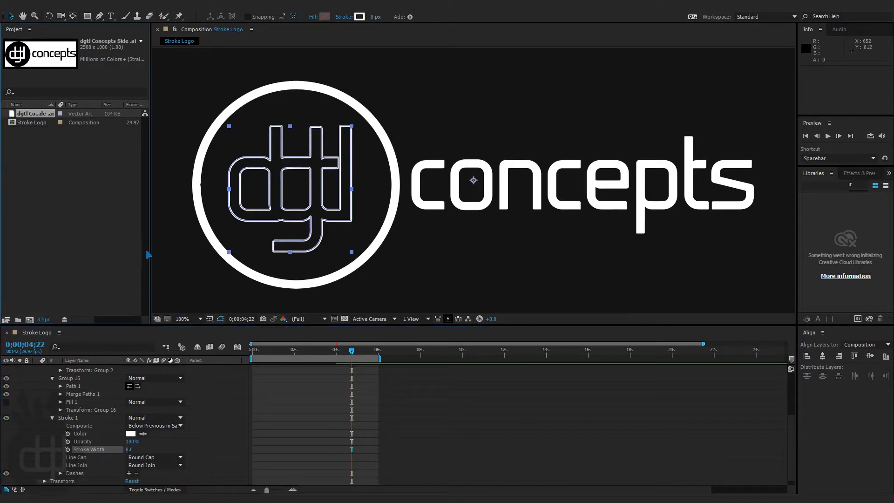
click(163, 252)
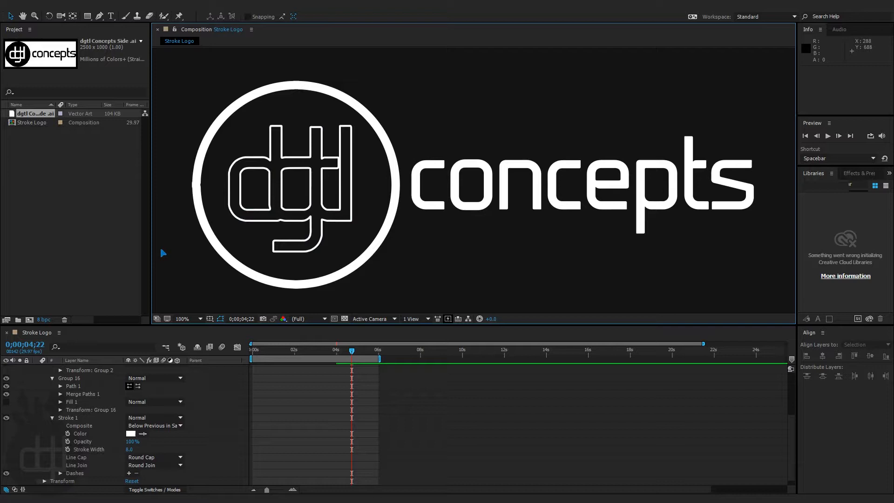
key(comma)
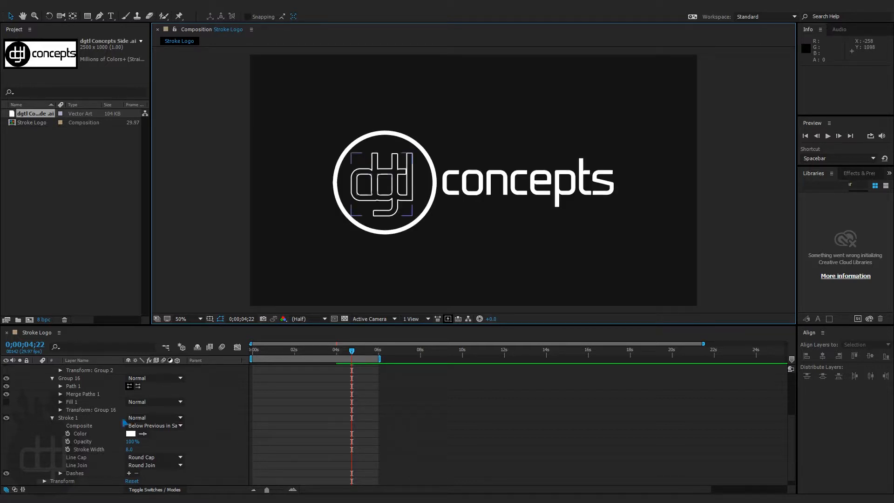
Collapse Stroke 1, Group 1, Group 2 and Group 16 in the dgtl Text layer.
click(52, 419)
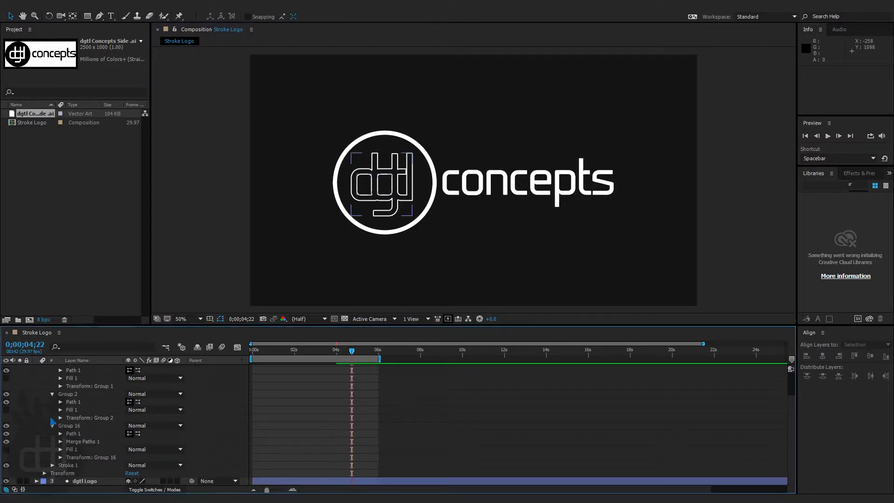
scroll(67, 442, up, 1)
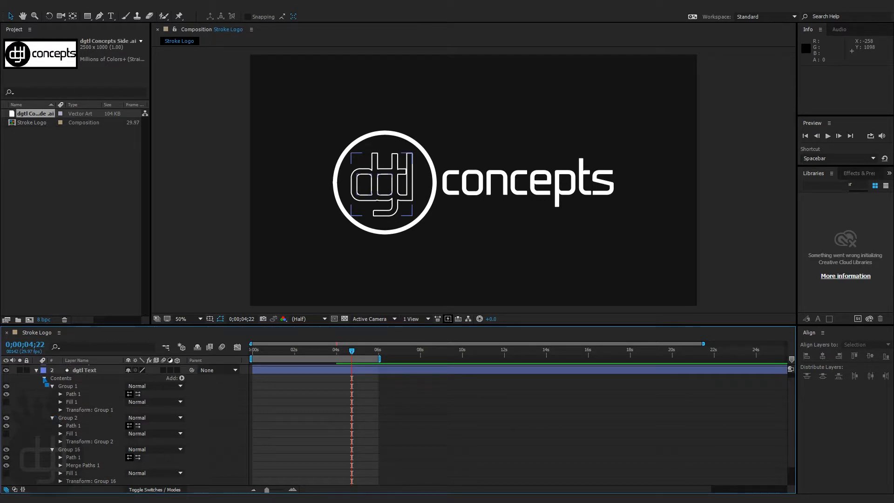
click(52, 386)
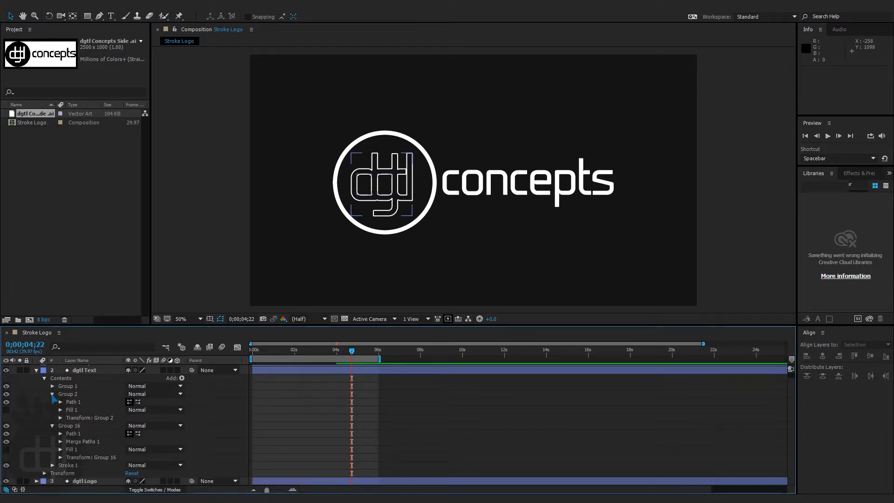
click(52, 394)
click(52, 408)
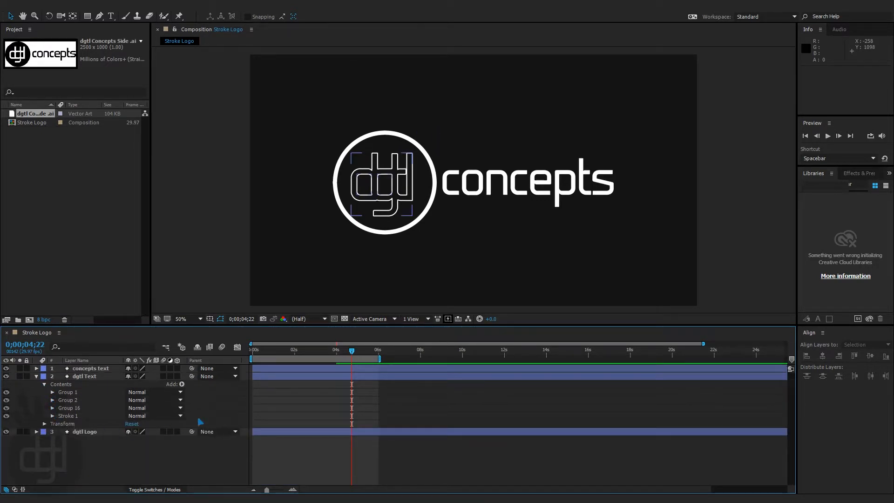
Add Trim Paths to the dgtl Text layer and keyframe End at 100% at 4 seconds and 0% at the start.
click(182, 385)
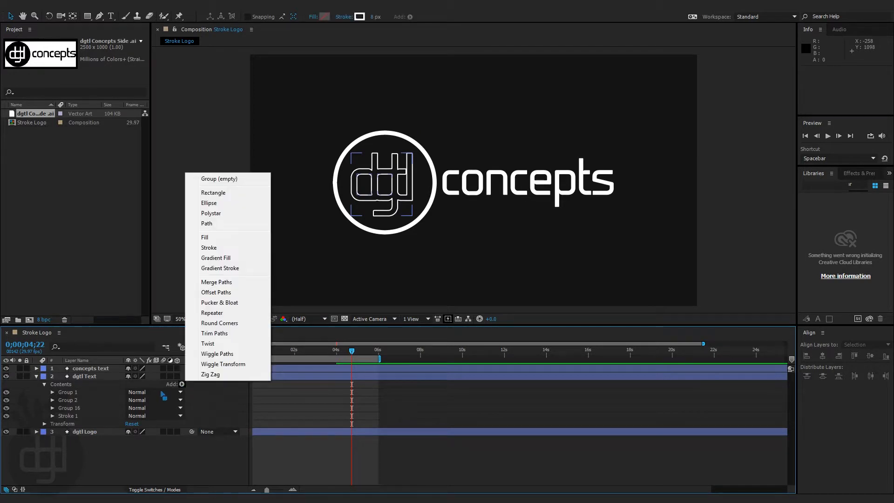
click(214, 334)
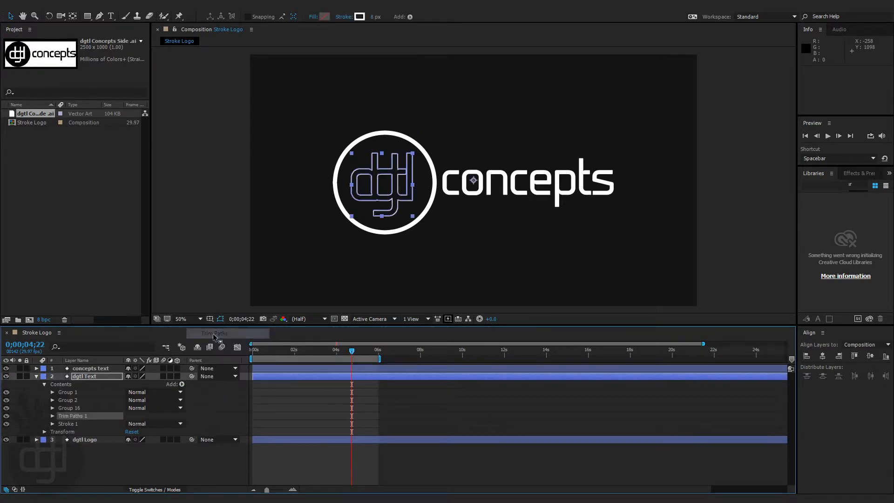
click(53, 416)
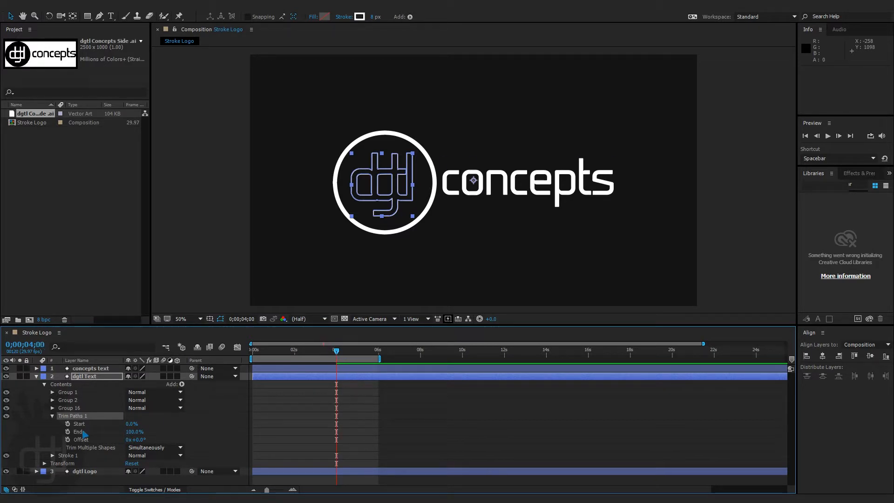
click(68, 432)
drag(282, 353, 234, 355)
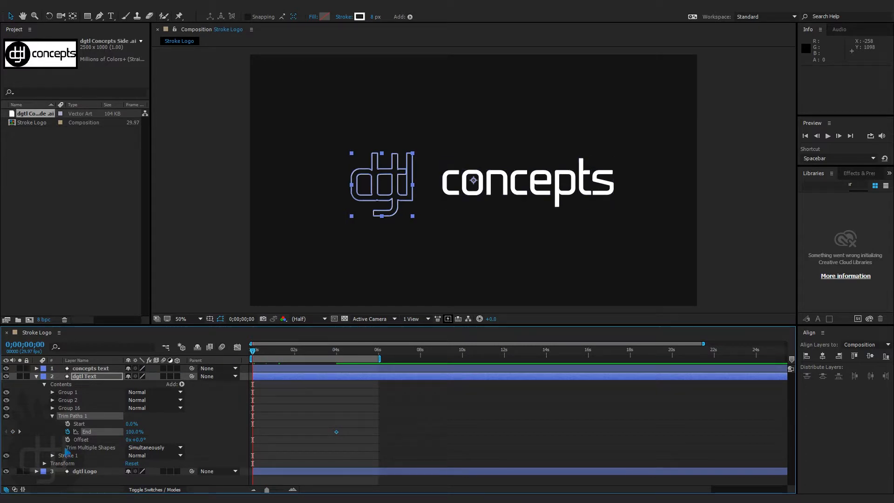
drag(129, 432, 3, 423)
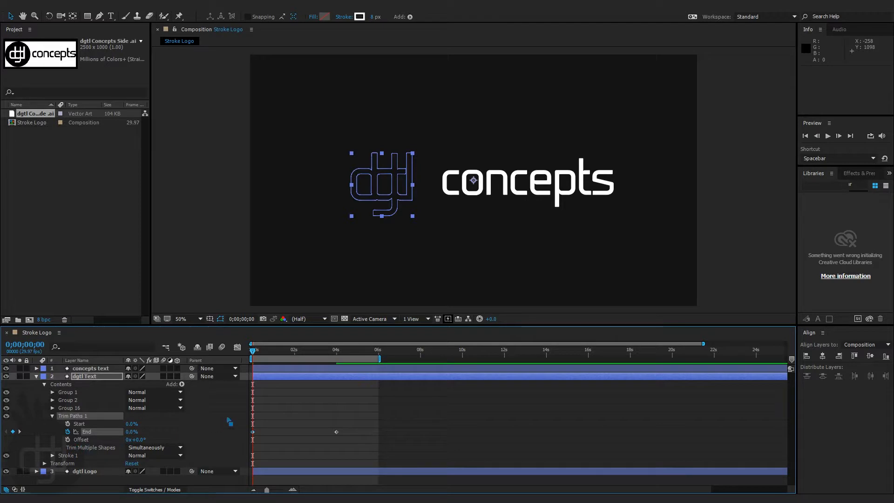
Apply Easy Ease to both End keyframes of the dgtl Text layer and preview the animation.
drag(349, 443, 237, 421)
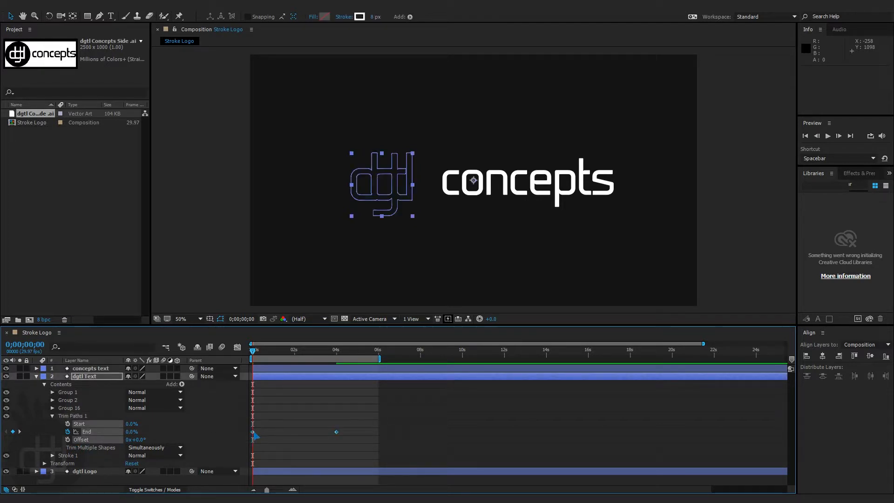
right_click(256, 435)
mouse_move(309, 430)
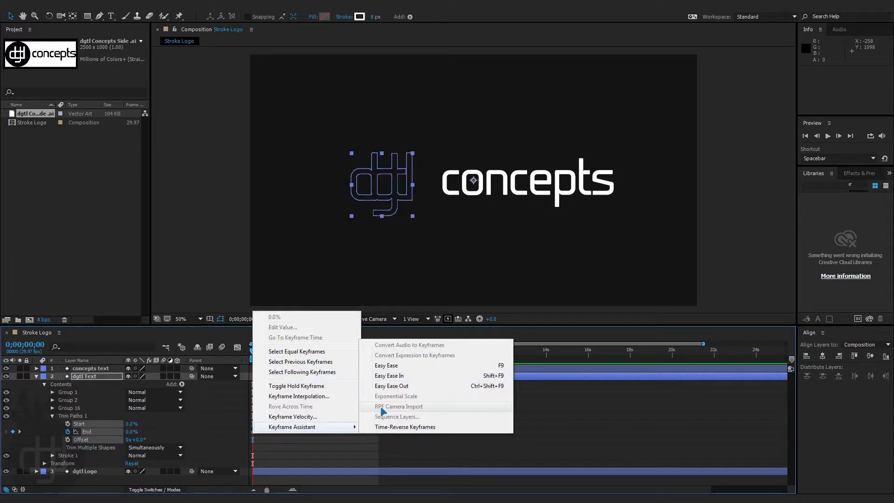
click(386, 366)
click(291, 456)
key(space)
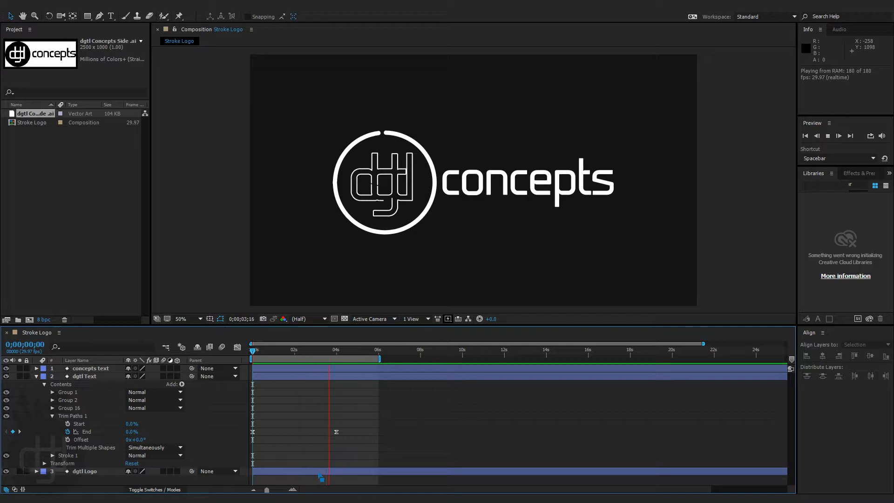
key(space)
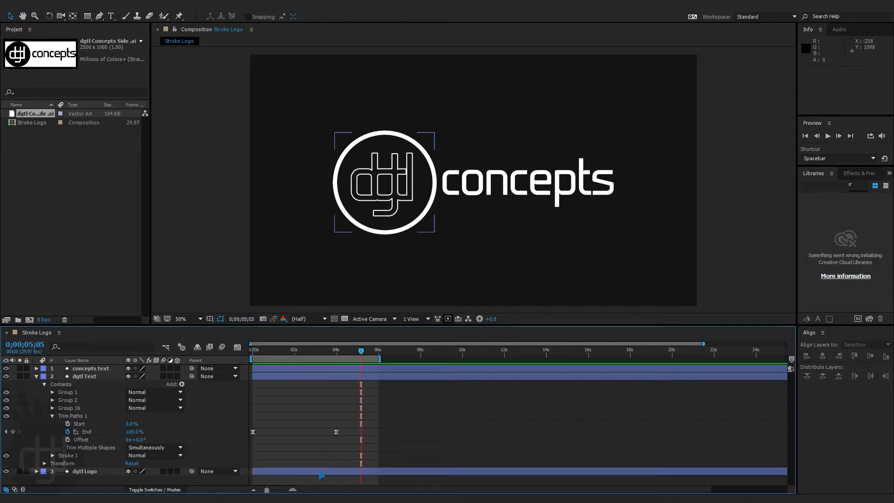
Set Trim Multiple Shapes to Individually for the dgtl Text Trim Paths and preview the animation.
click(154, 447)
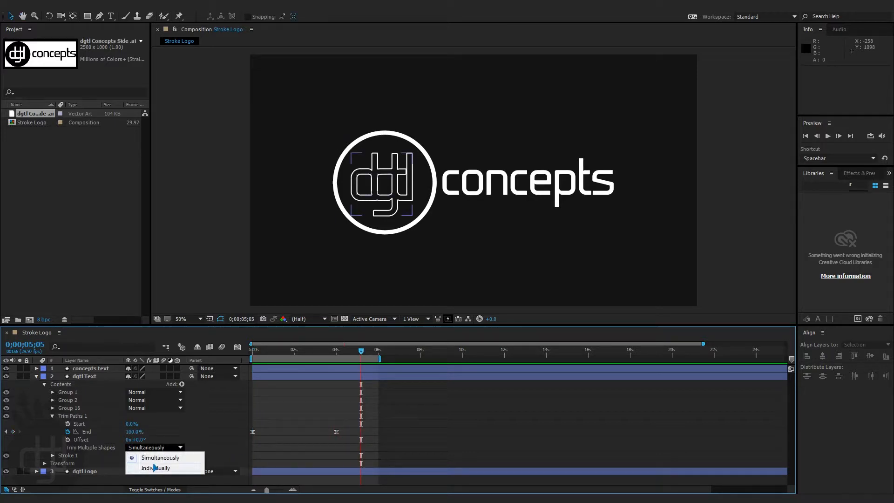
click(156, 468)
key(space)
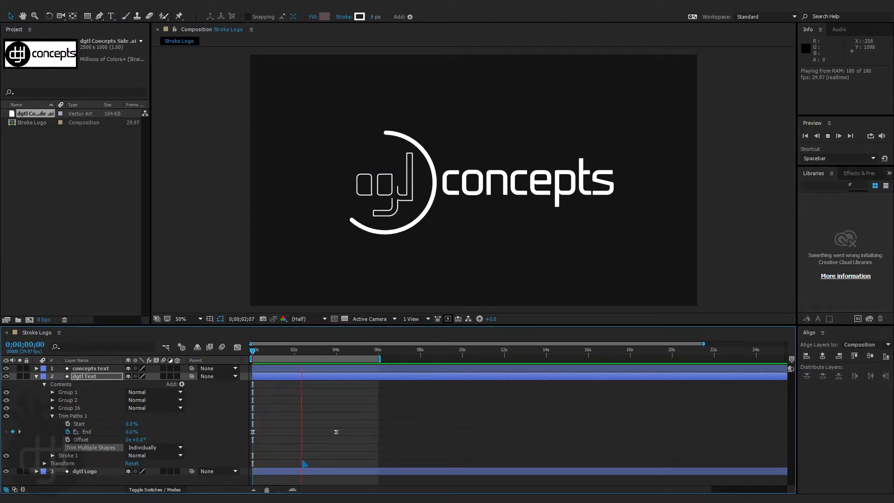
key(space)
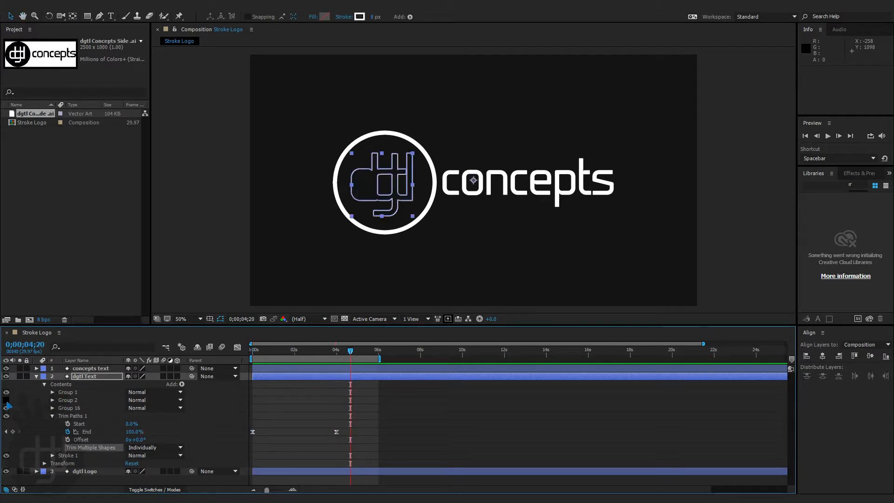
Move Group 2 above Group 1 in the dgtl Text contents and preview the new drawing order.
drag(67, 403, 73, 390)
key(space)
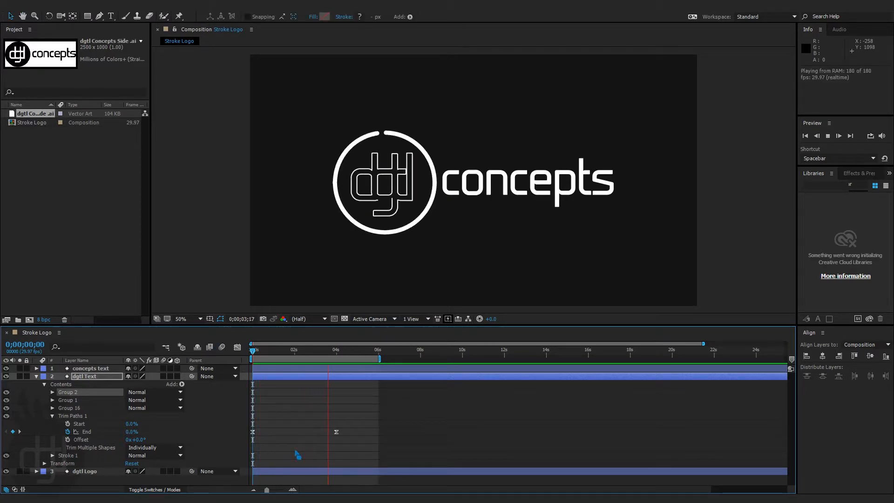
key(space)
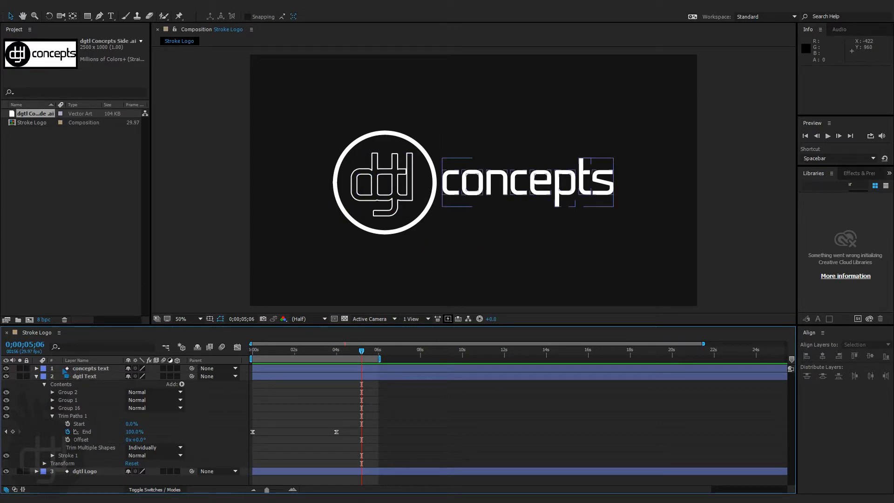
Collapse the dgtl Text layer and lock the dgtl Logo and dgtl Text layers.
click(36, 377)
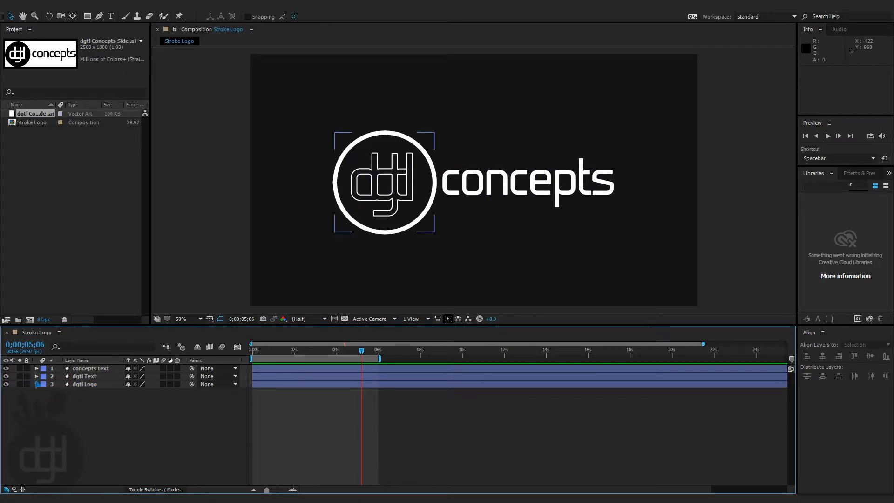
drag(26, 384, 27, 376)
Draw an open four-point Pen path along the first letter c of concepts on a new shape layer.
key(slash)
key(h)
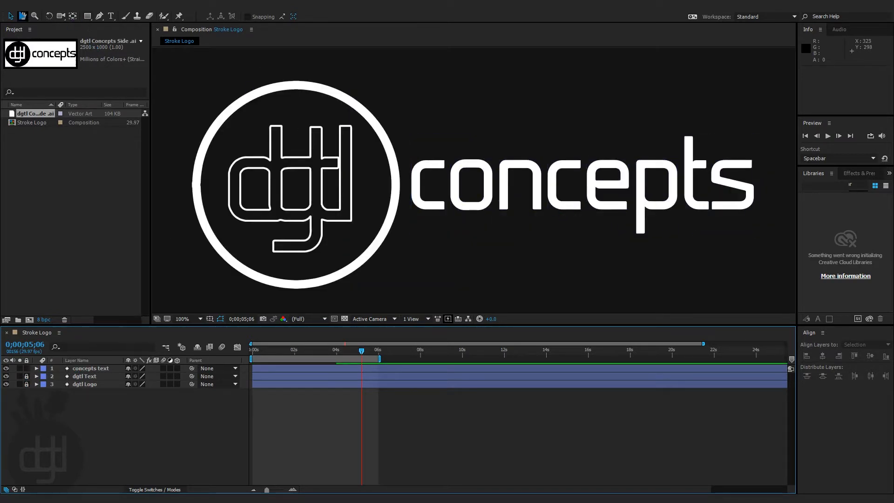
drag(569, 214, 485, 227)
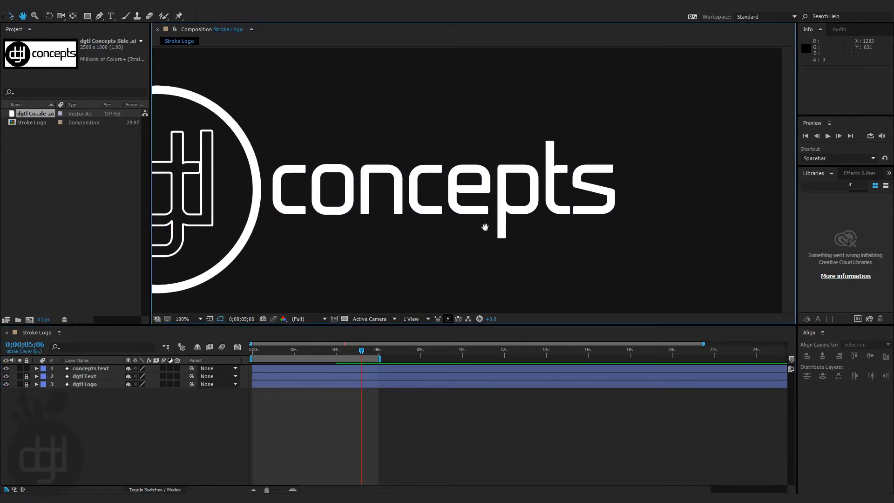
key(v)
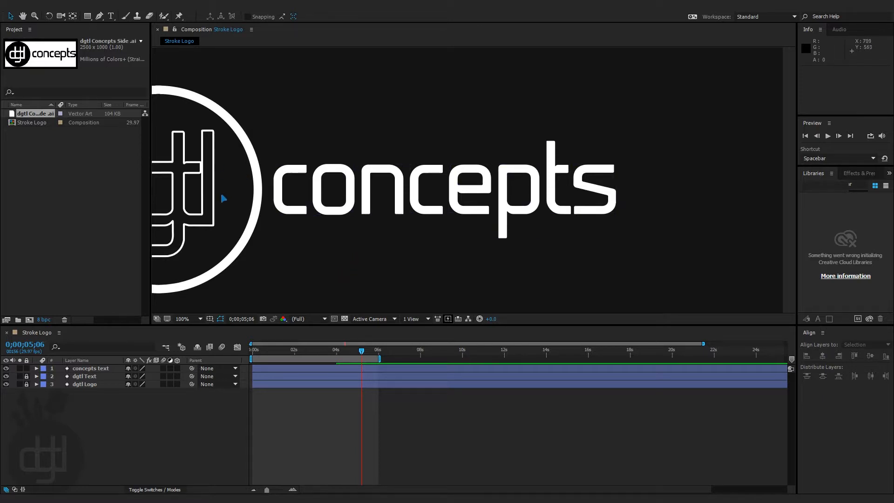
key(g)
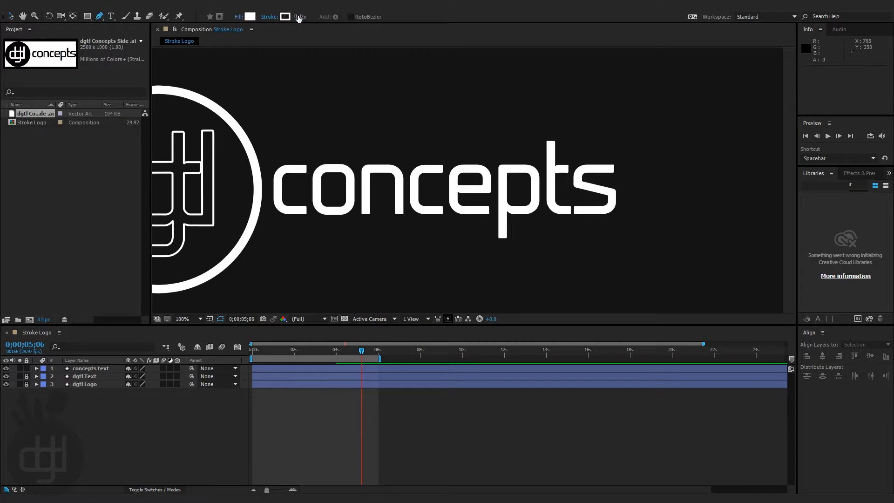
click(305, 210)
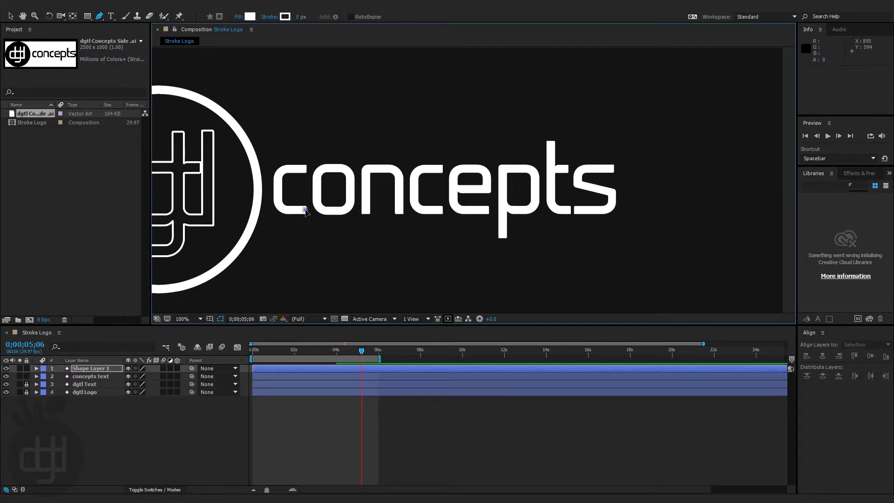
click(278, 204)
click(279, 170)
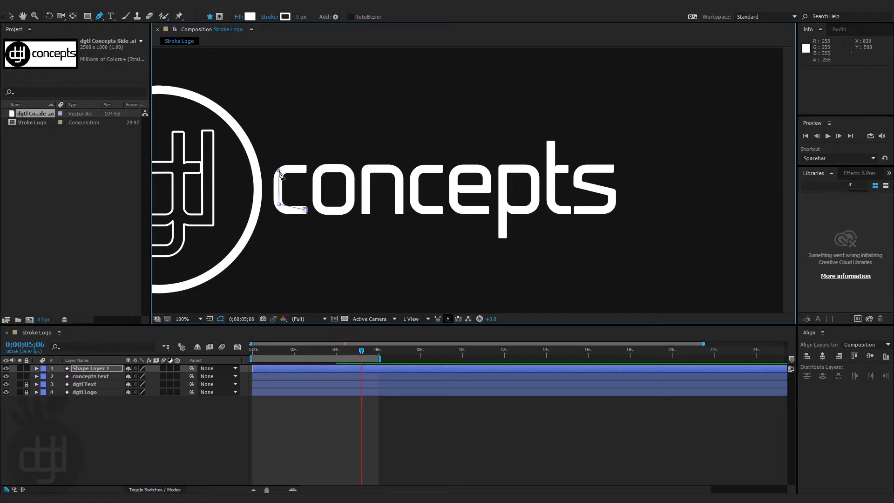
click(305, 166)
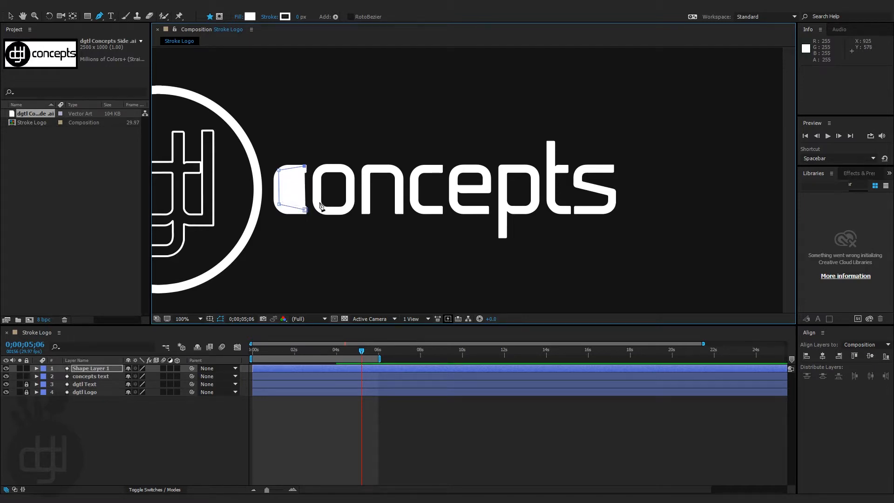
click(10, 16)
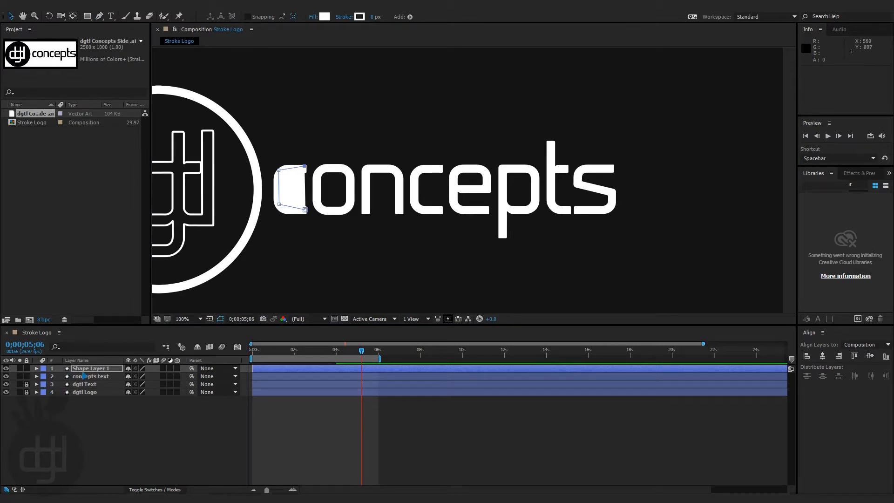
Set the opacity of the new shape layer to 75%.
key(t)
click(132, 376)
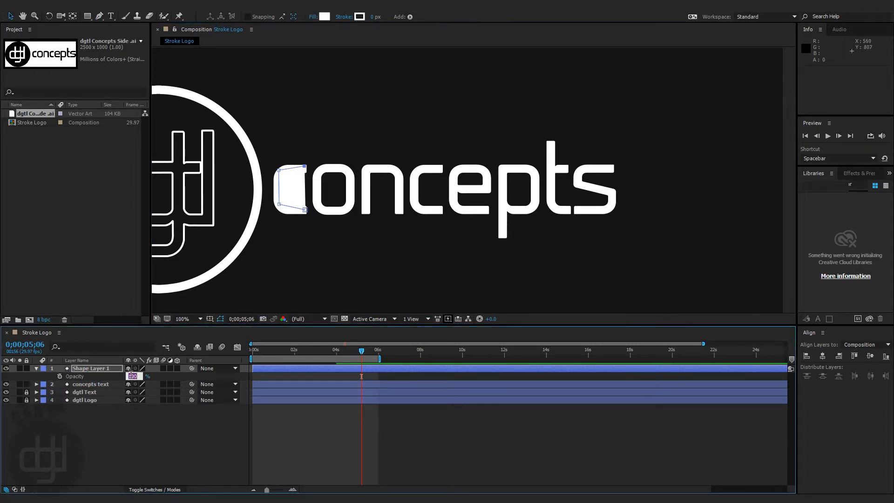
text(75)
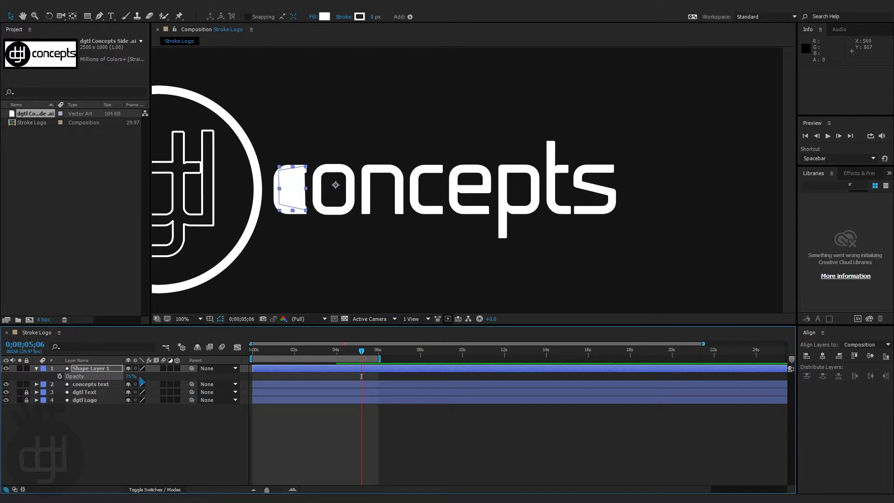
key(Return)
click(132, 423)
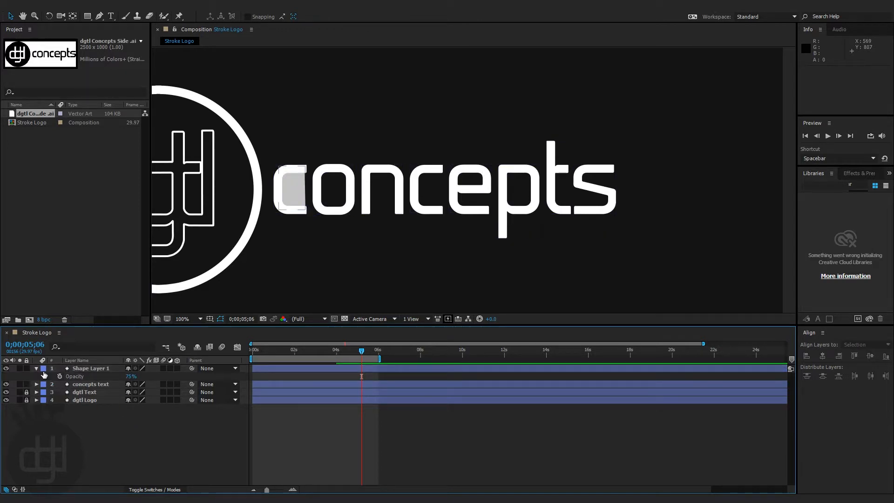
Rename Shape Layer 1 as "concepts drawn" and collapse its properties.
right_click(96, 369)
click(107, 370)
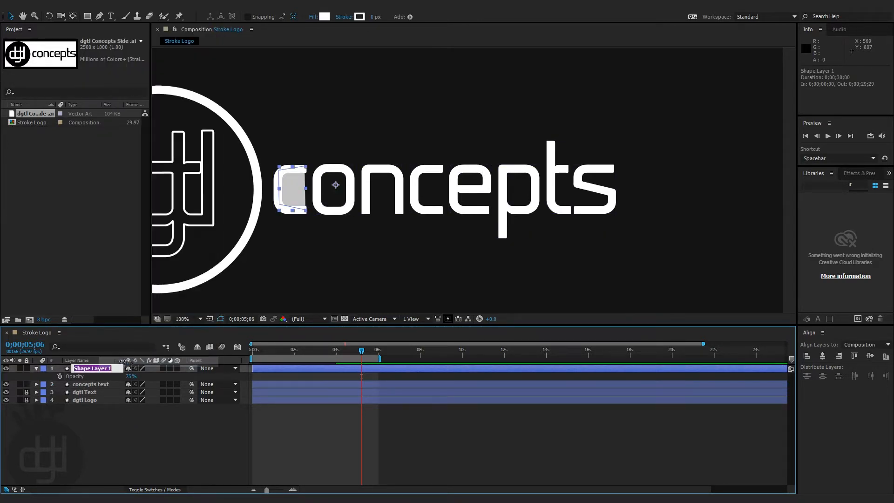
text(concepts drawn)
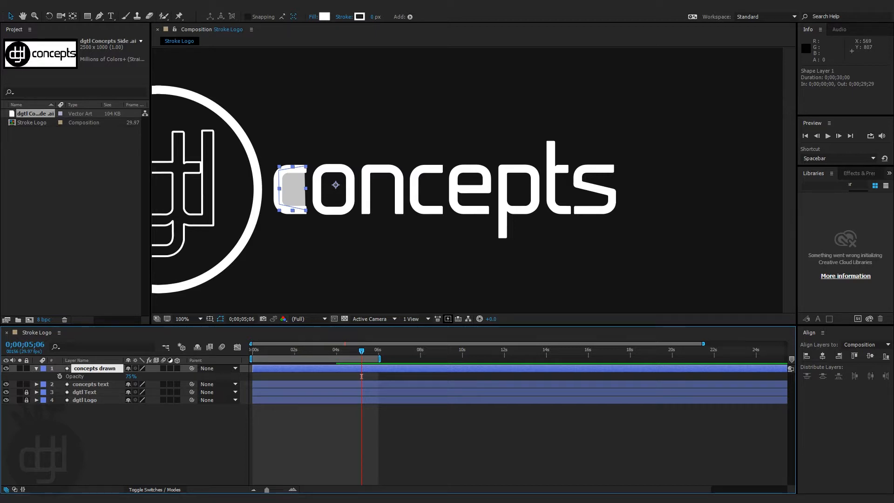
key(Return)
click(142, 421)
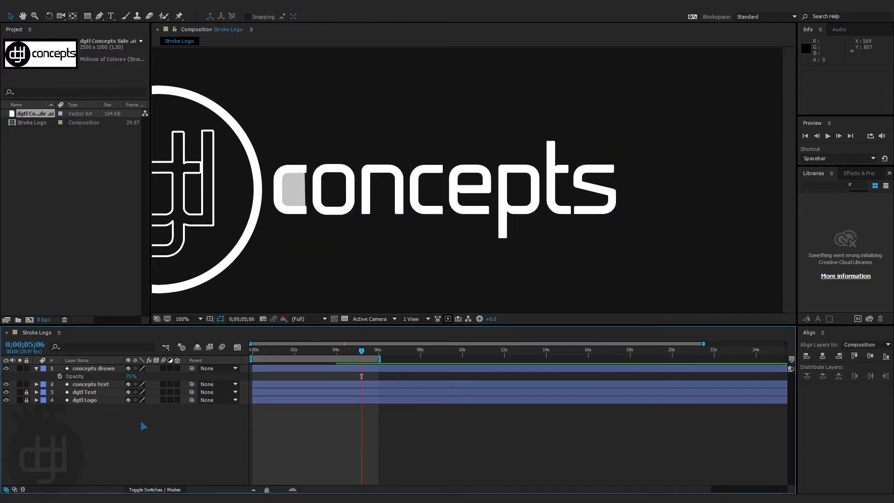
click(37, 369)
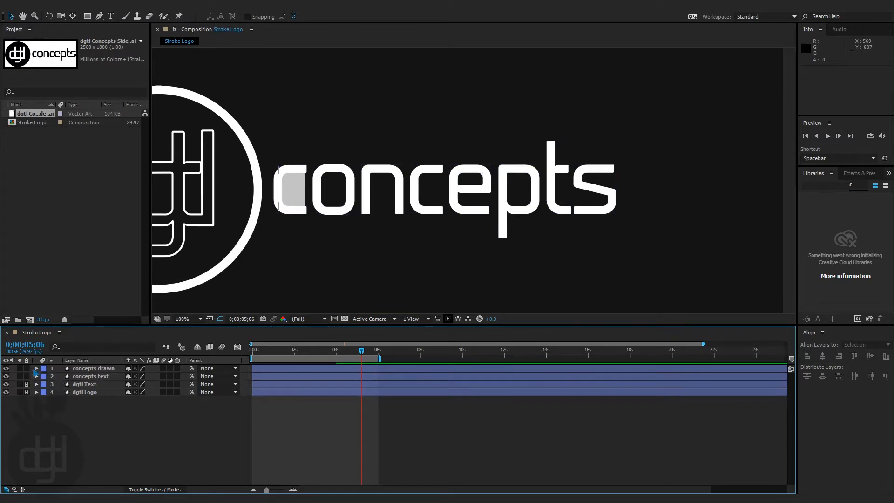
Delete Fill 1 from Shape 1 in the contents of the concepts drawn layer.
click(36, 369)
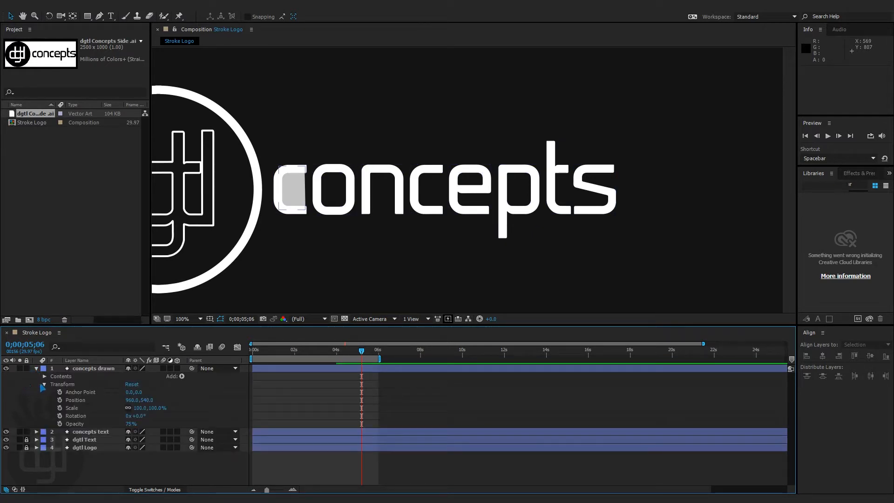
click(41, 385)
click(41, 376)
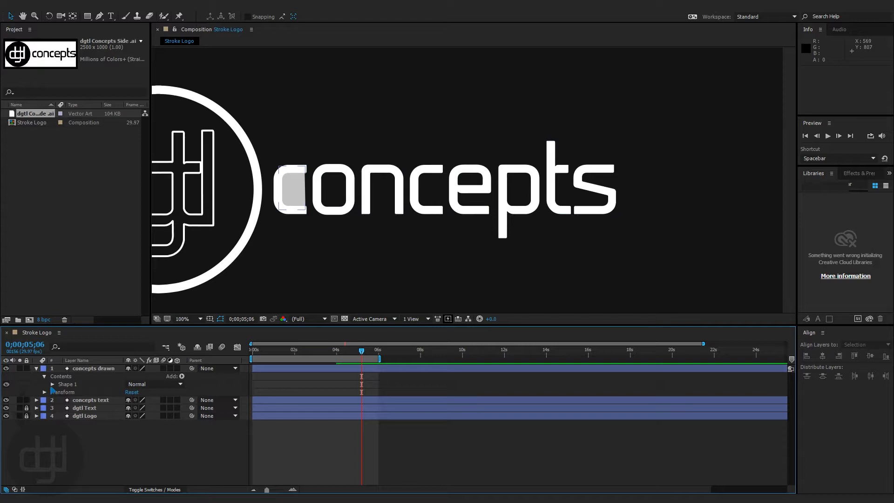
click(53, 385)
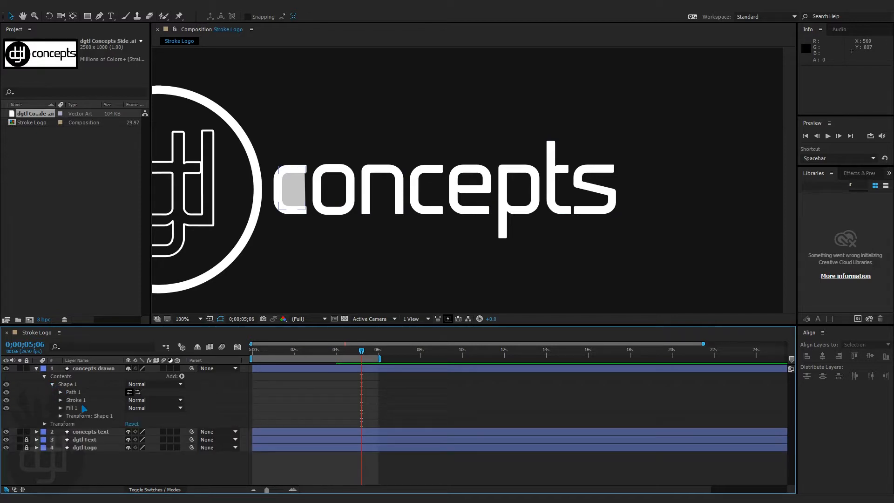
click(6, 408)
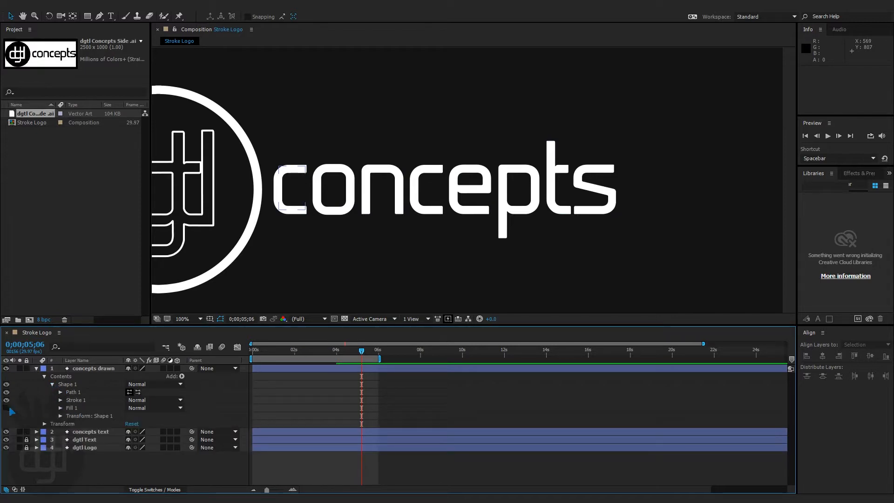
click(80, 412)
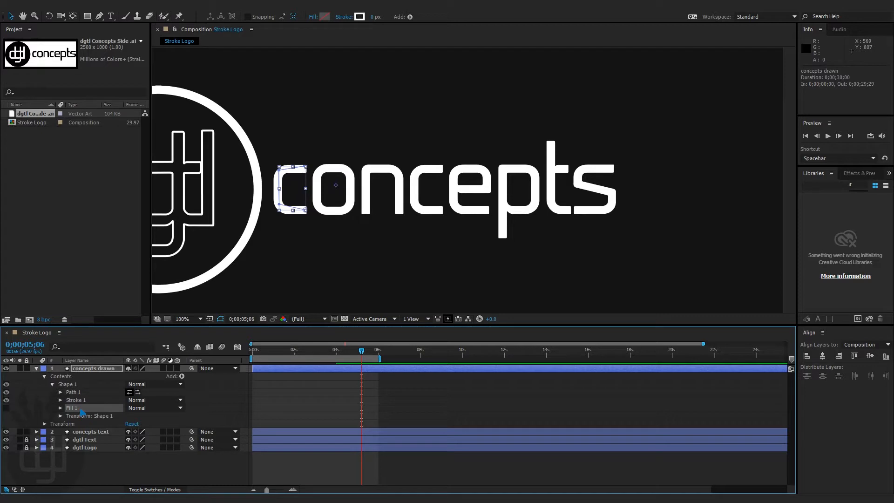
key(Delete)
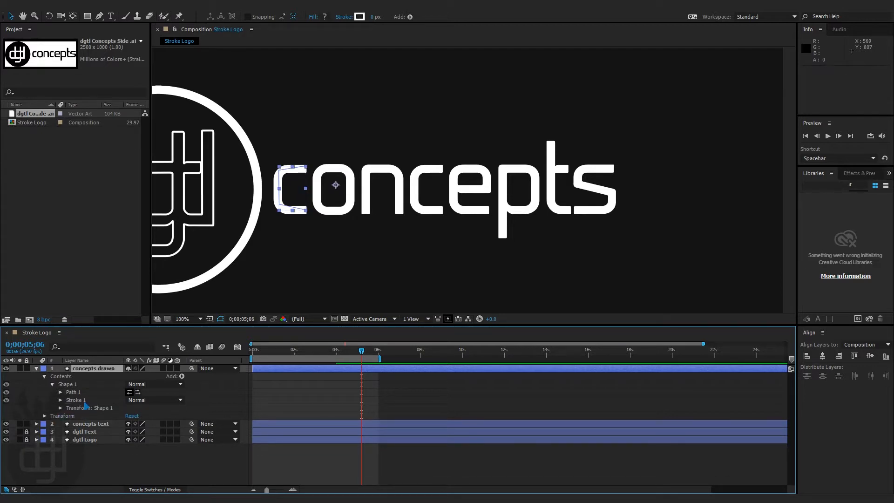
Add a Stroke to the concepts drawn contents outside Shape 1 and set its Stroke Width to 33.
click(182, 376)
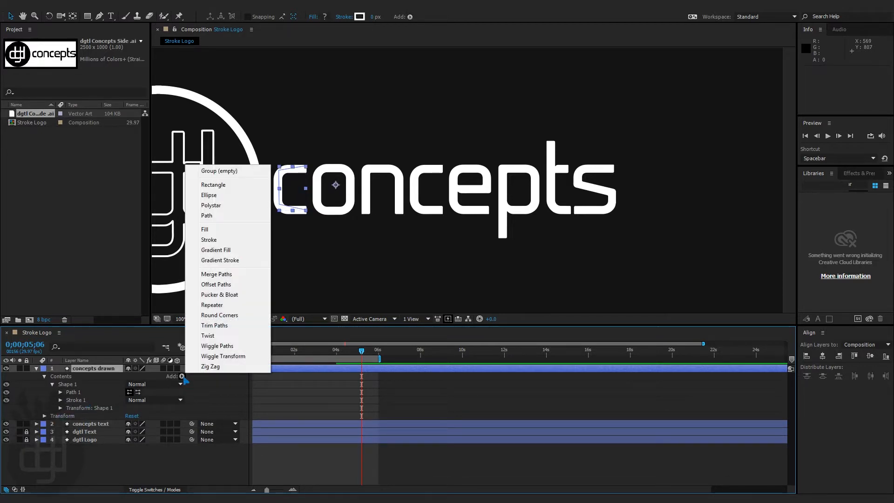
click(216, 241)
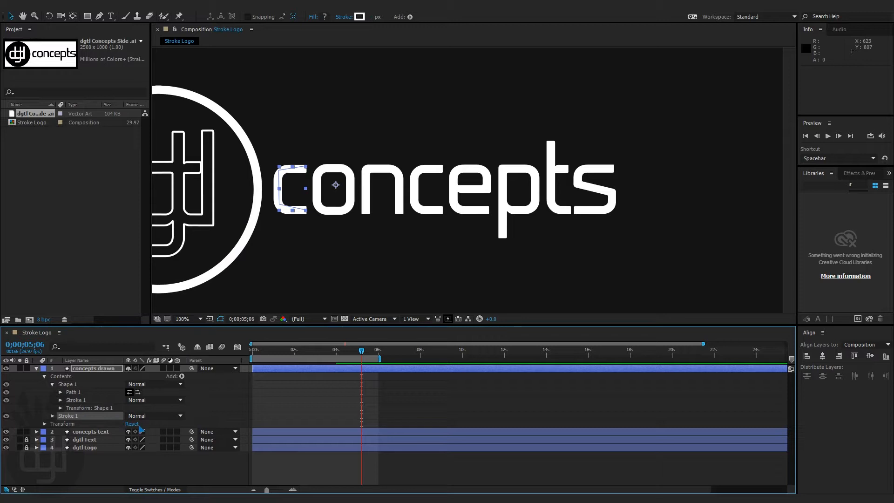
click(52, 416)
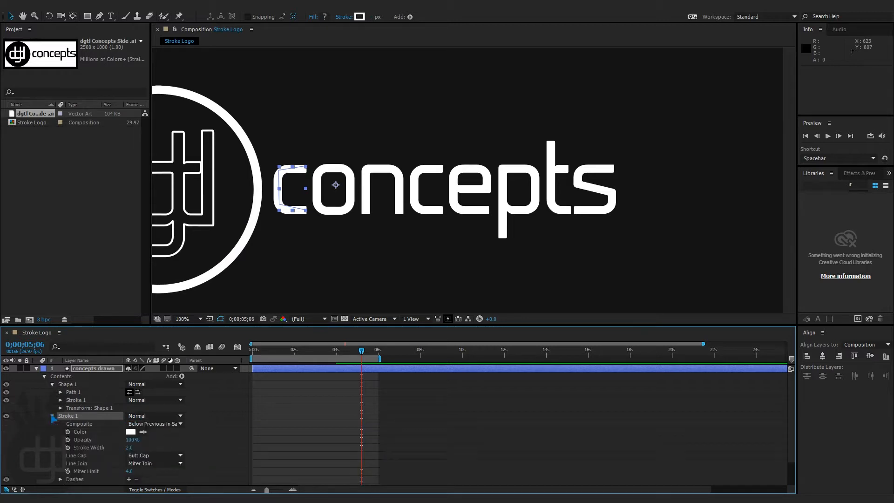
click(52, 384)
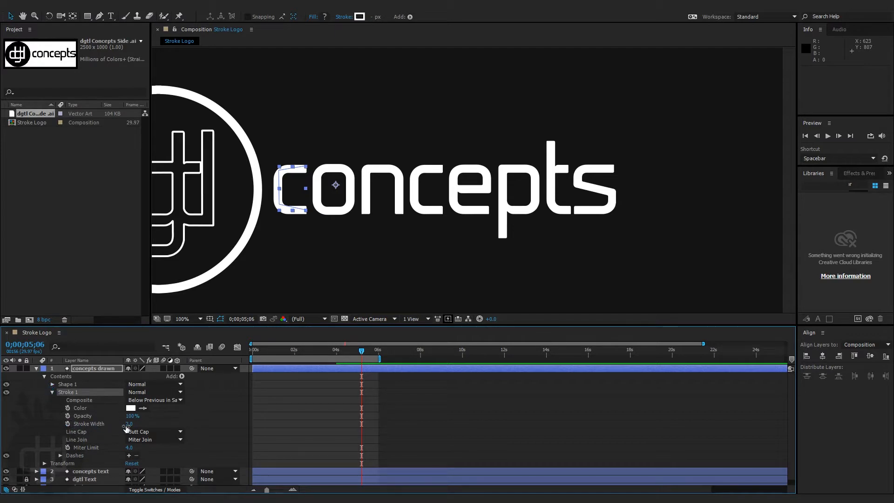
drag(130, 425, 142, 424)
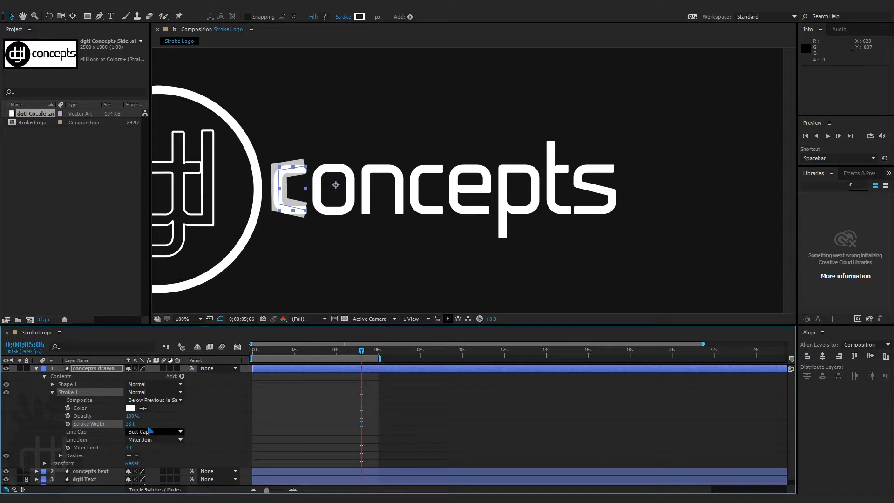
Set the added stroke's Line Cap to Round Cap and its Line Join to Round Join.
click(150, 431)
click(152, 452)
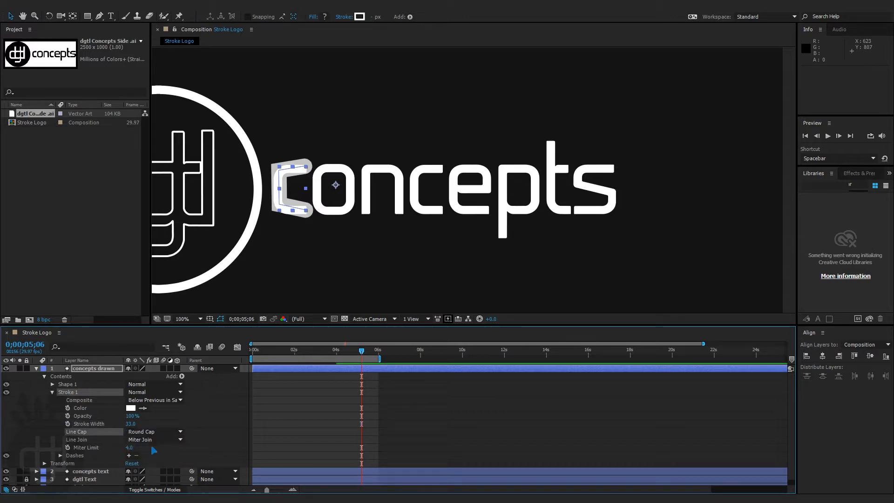
click(154, 440)
click(155, 460)
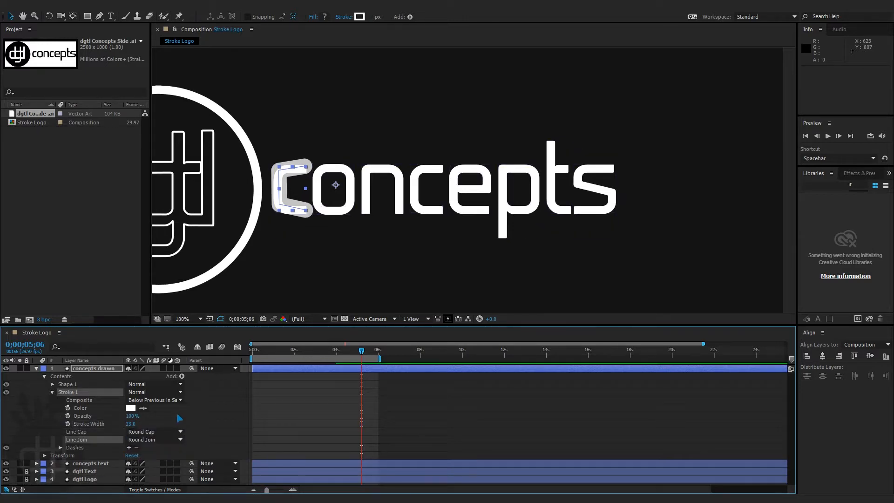
Lock the concepts text layer to protect it while editing the drawn path around the first c.
key(period)
key(h)
mouse_move(233, 103)
mouse_down()
mouse_move(392, 112)
mouse_move(445, 99)
mouse_up()
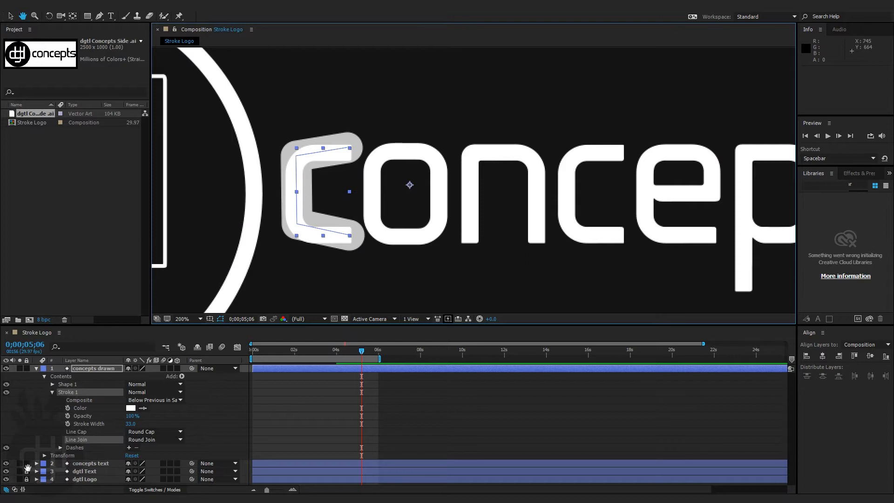
key(v)
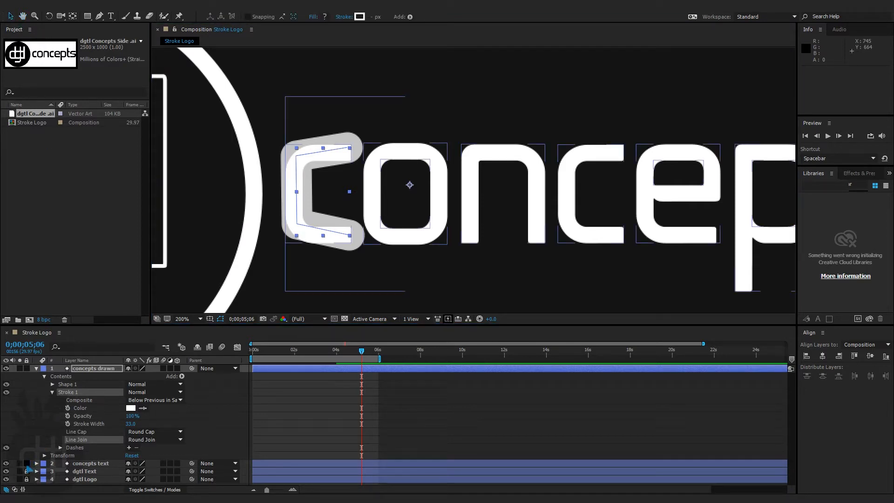
click(27, 463)
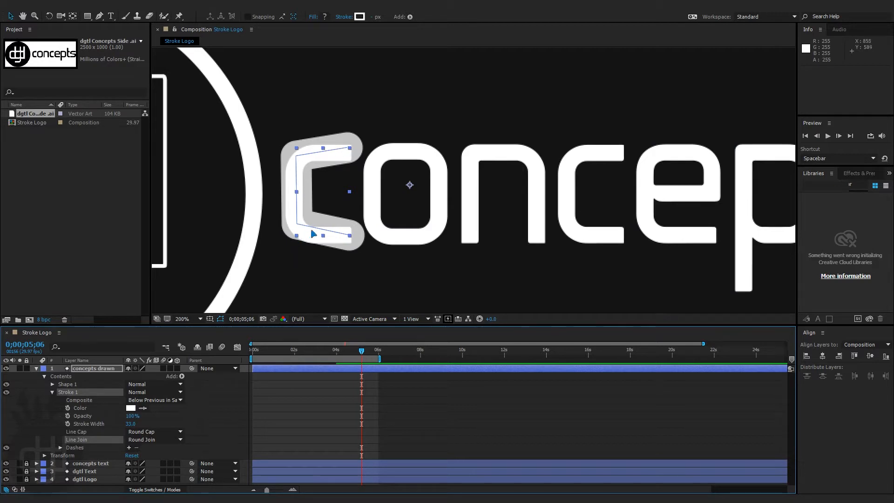
Reposition the two left corner points and the upper end point of the drawn path to follow the first c.
click(351, 236)
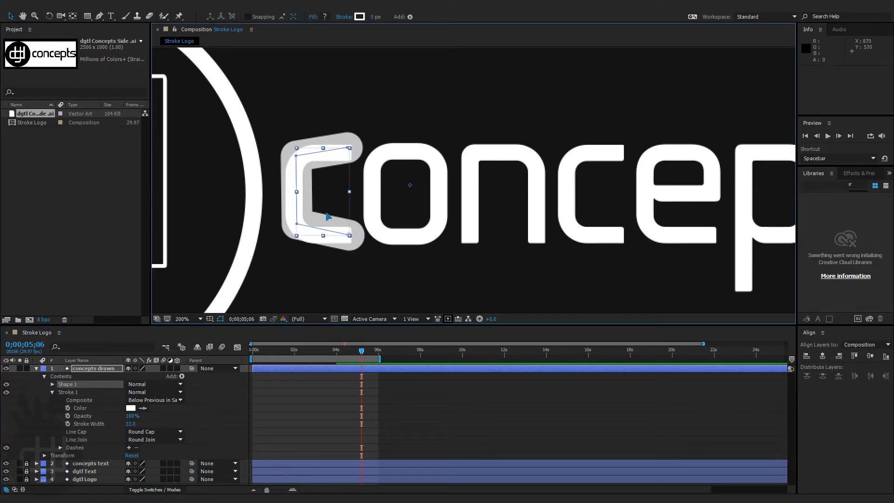
click(297, 225)
drag(299, 228, 300, 235)
drag(295, 157, 297, 159)
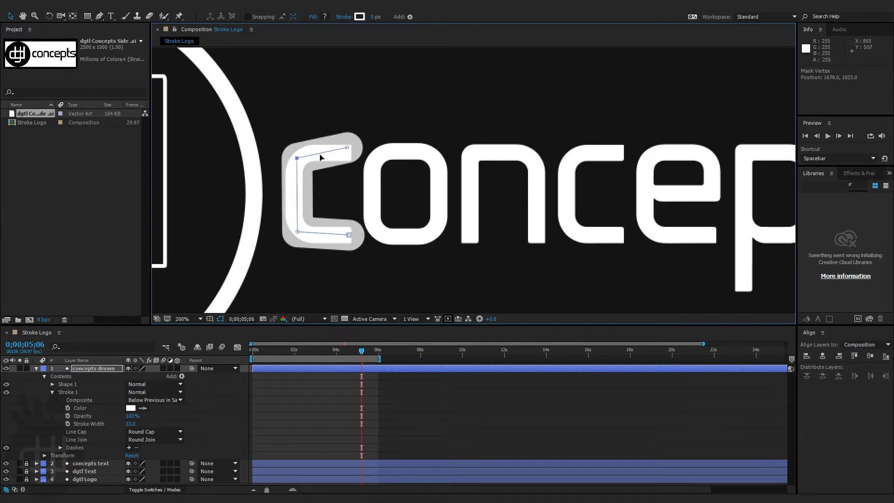
drag(347, 147, 346, 152)
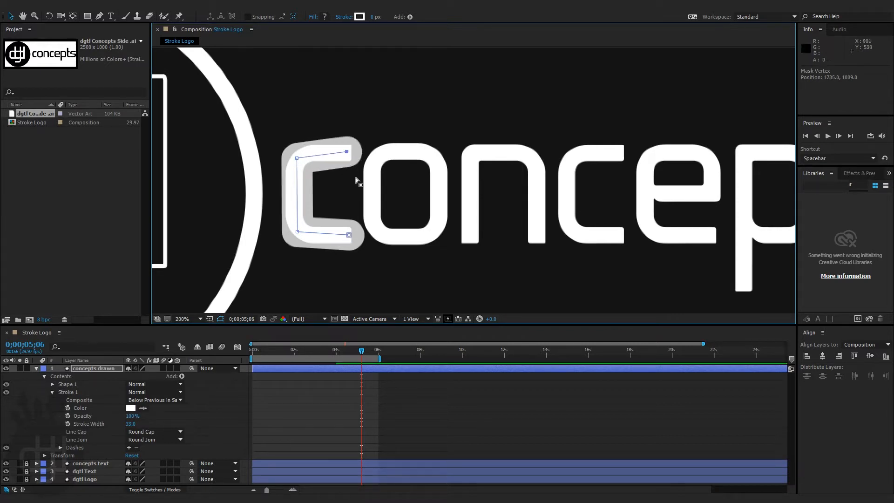
Try to close the open path drawn around the first c.
right_click(347, 152)
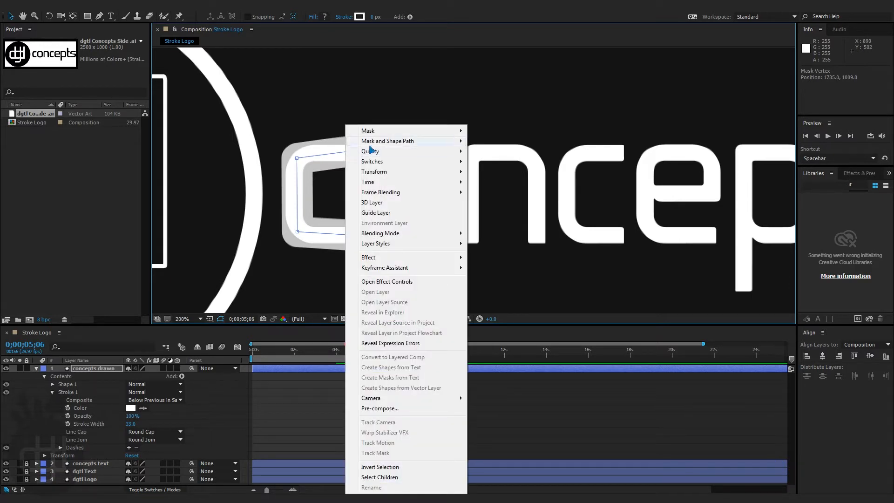
mouse_move(383, 145)
click(487, 152)
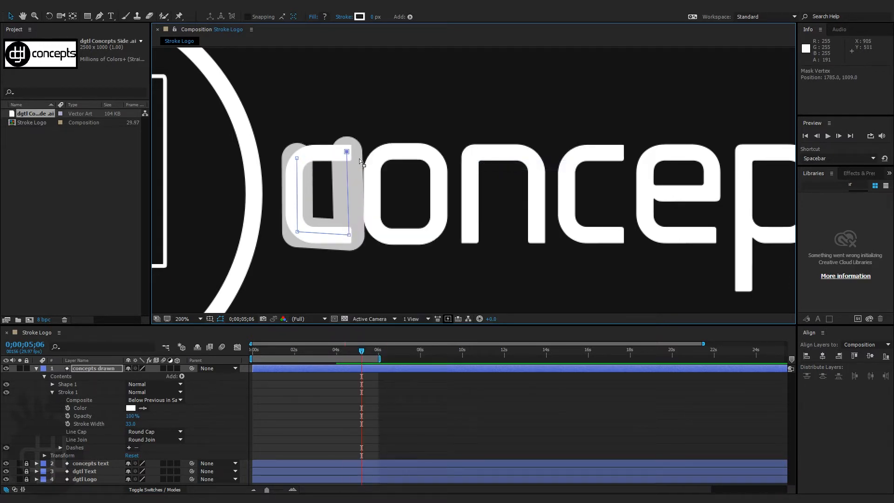
Fine-tune the lower end point and both left corners of the c path so the stroke covers the letter.
mouse_move(348, 235)
mouse_down()
mouse_move(305, 153)
mouse_move(345, 233)
mouse_up()
drag(308, 154, 294, 158)
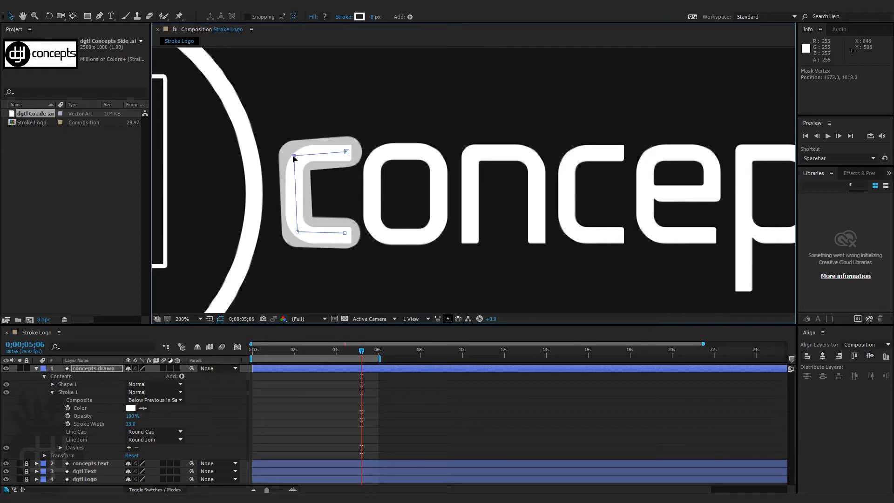
drag(297, 232, 295, 232)
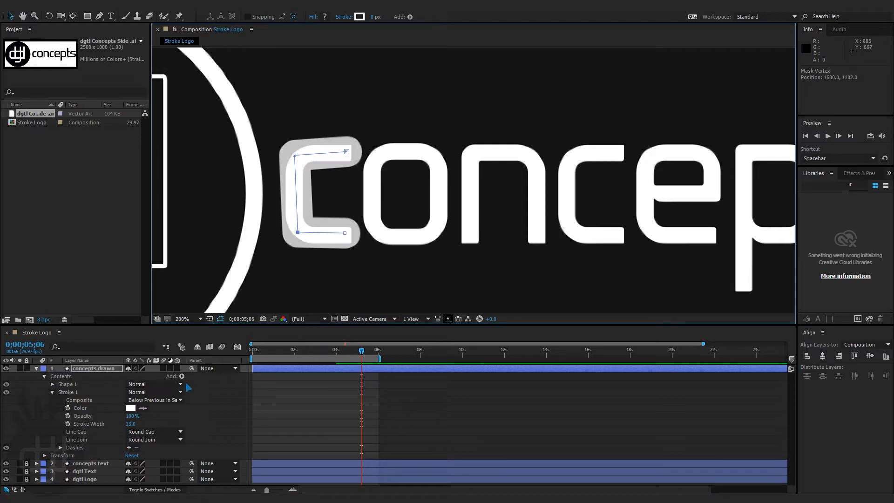
Move the concepts drawn layer below concepts text and parent it to the concepts text layer.
drag(91, 368, 91, 468)
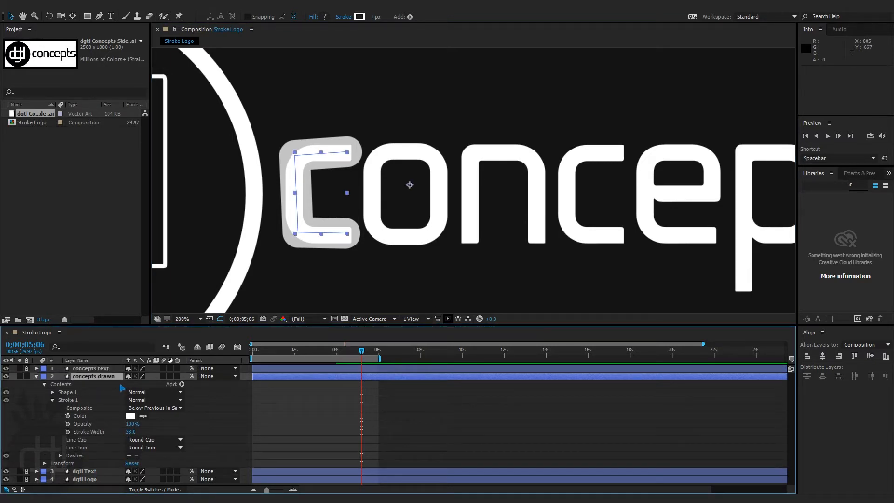
drag(191, 377, 93, 368)
Unlock the concepts text layer and set its blending mode to Stencil Alpha.
click(148, 490)
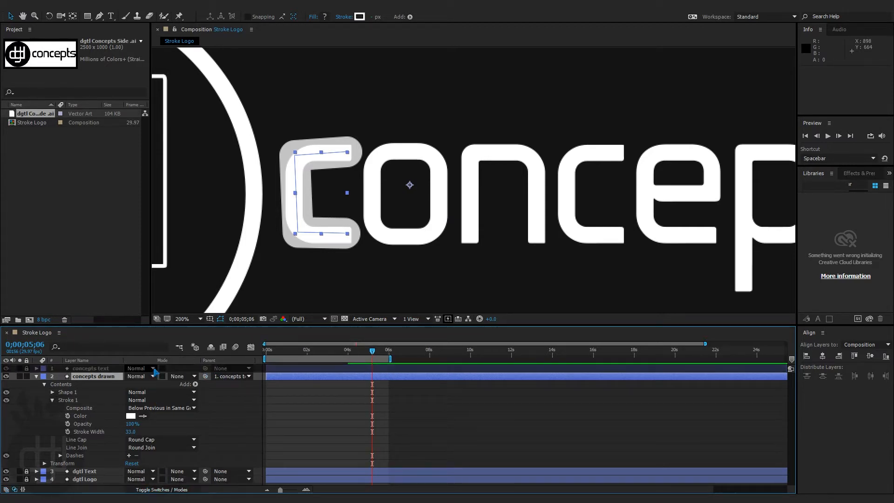
click(154, 370)
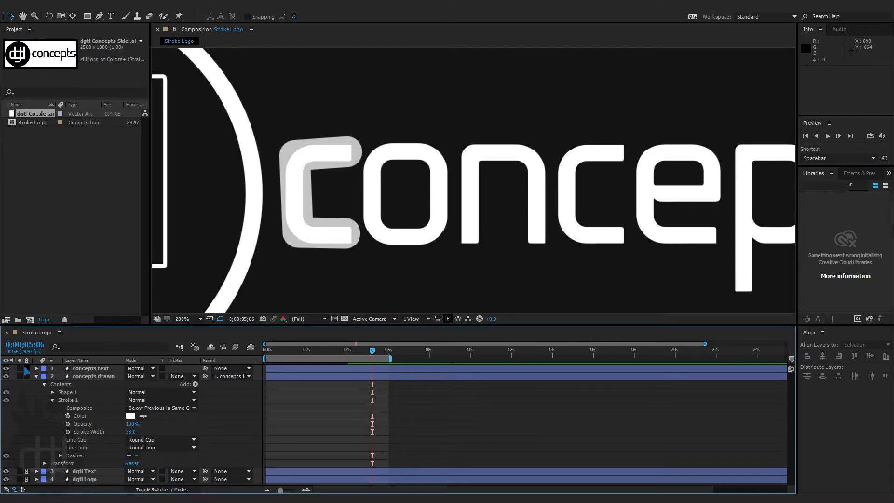
click(151, 372)
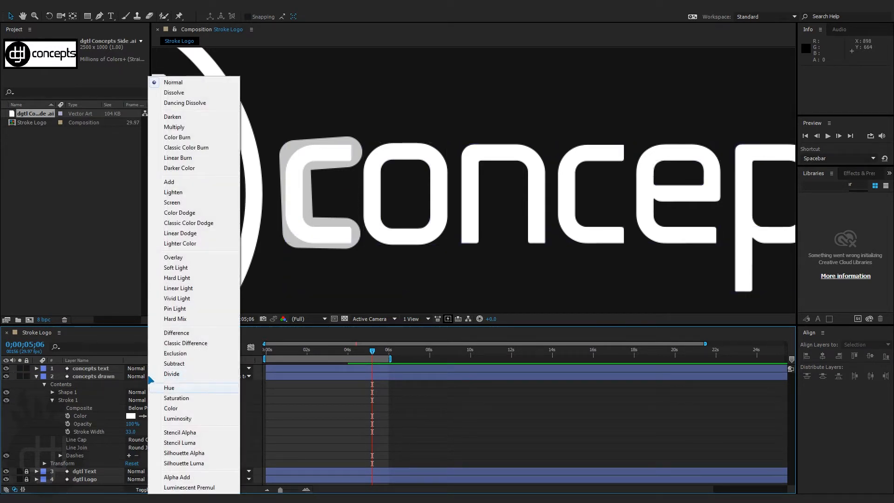
click(180, 433)
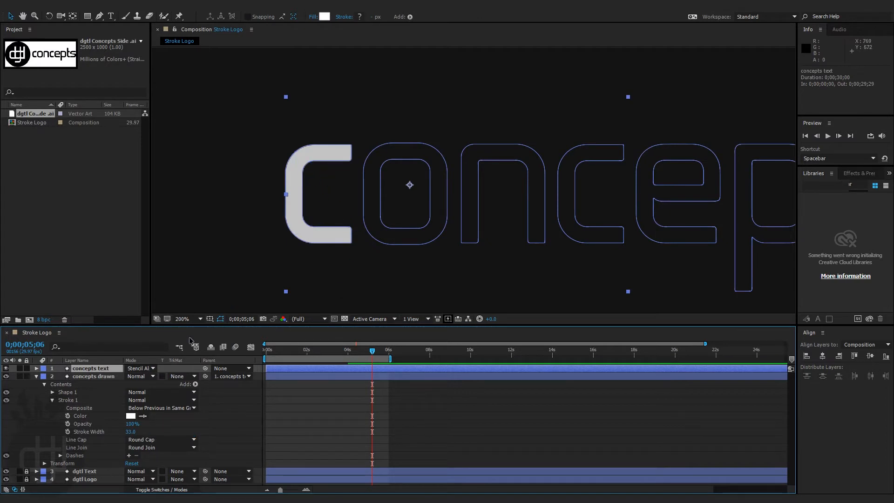
Add Trim Paths to the contents of the concepts drawn layer.
click(96, 377)
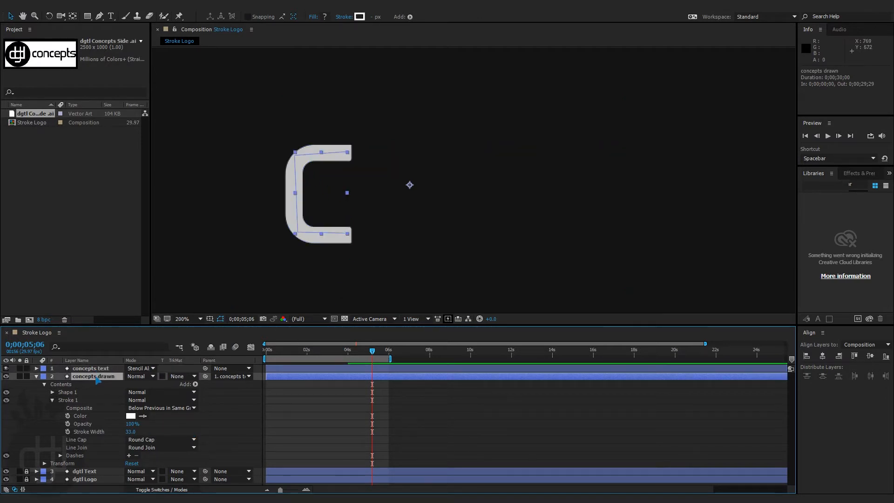
click(195, 384)
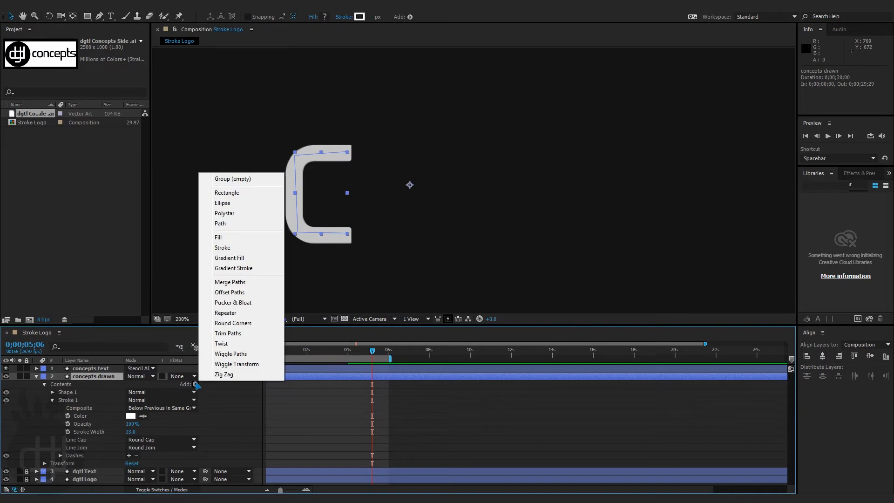
click(229, 334)
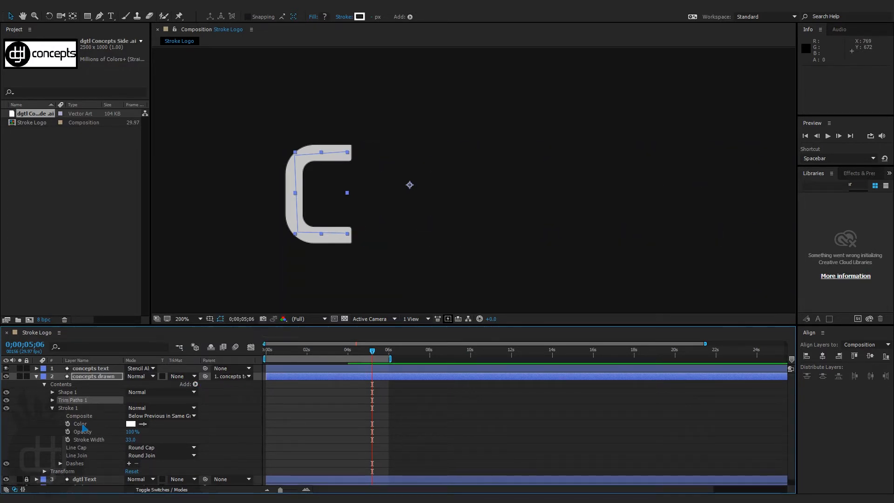
Animate the Trim Paths End on concepts drawn from 0% at 0 seconds to 100% at 4 seconds.
click(52, 401)
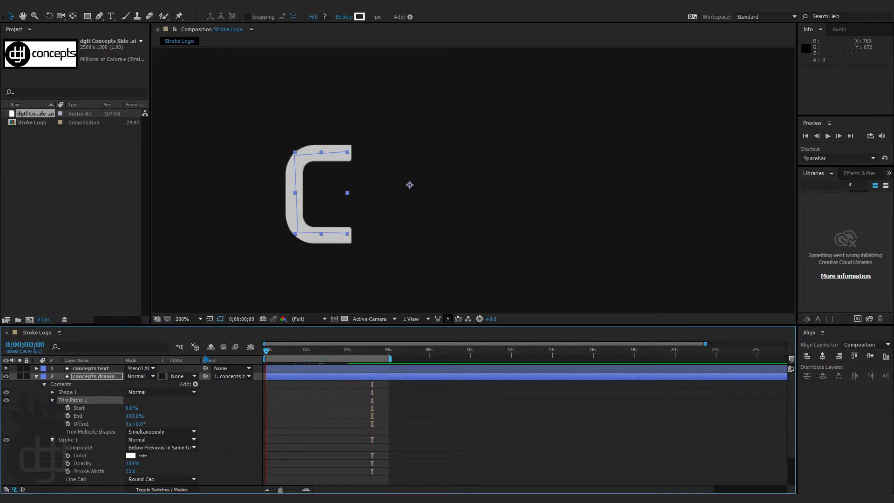
click(67, 416)
drag(266, 416, 348, 416)
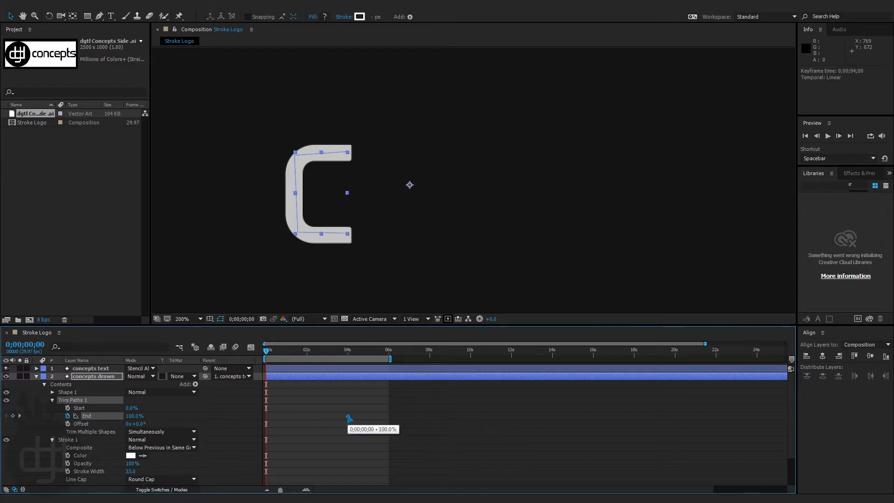
drag(135, 417, 2, 411)
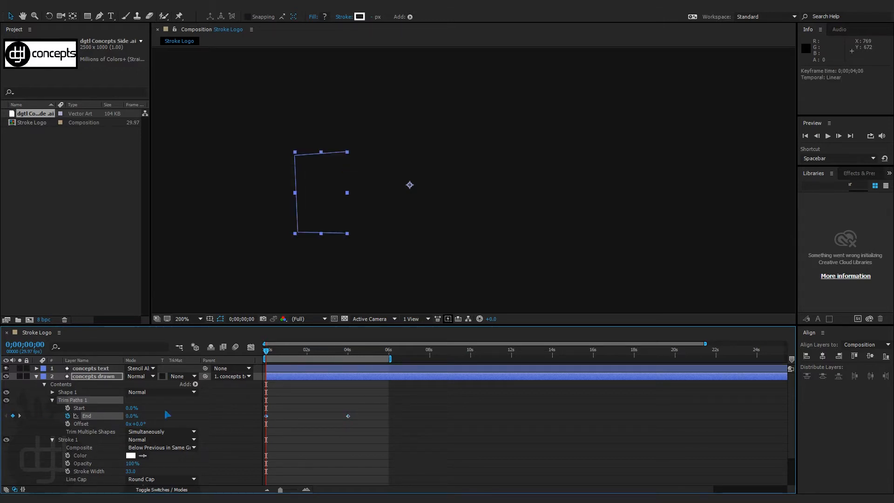
Apply Easy Ease to both Trim Paths End keyframes of the concepts drawn layer.
click(348, 352)
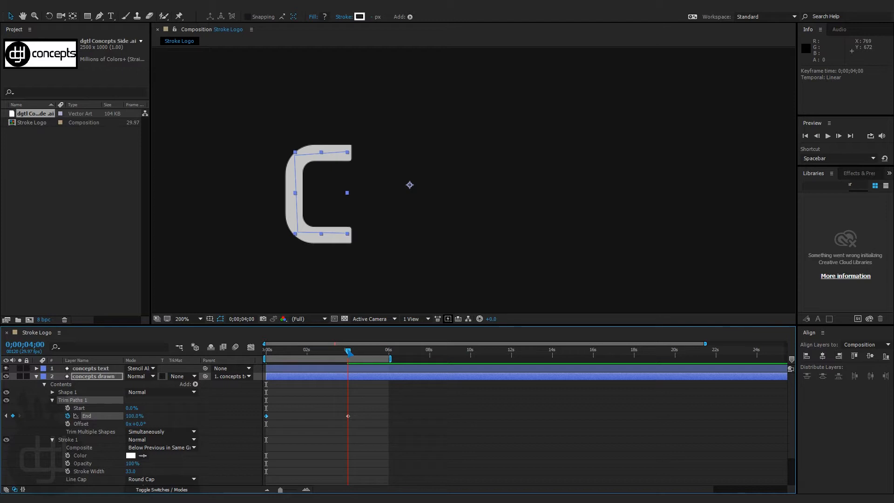
drag(359, 429, 255, 407)
right_click(266, 416)
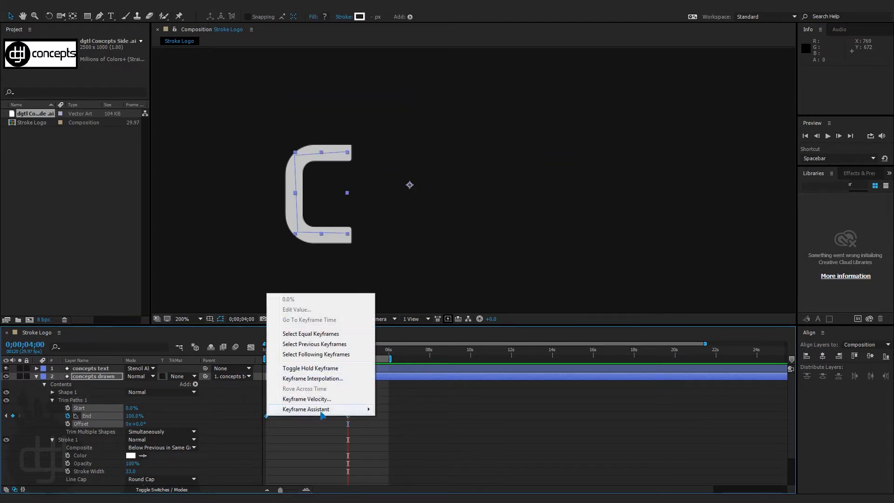
mouse_move(322, 410)
click(396, 349)
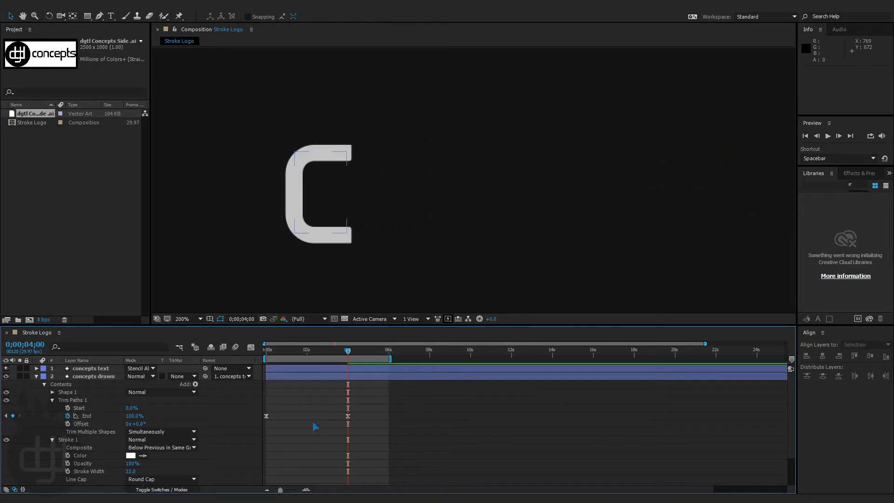
Preview the c stroke animation from the first frame, then return the playhead to the start.
key(Home)
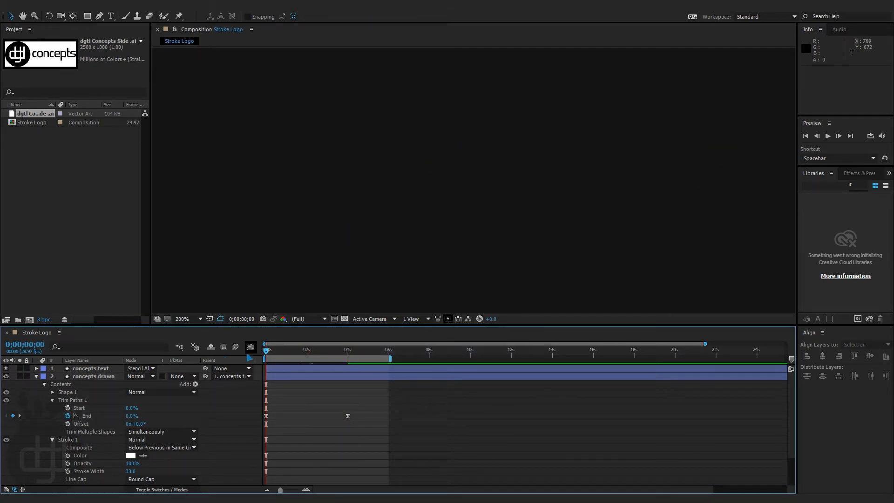
key(space)
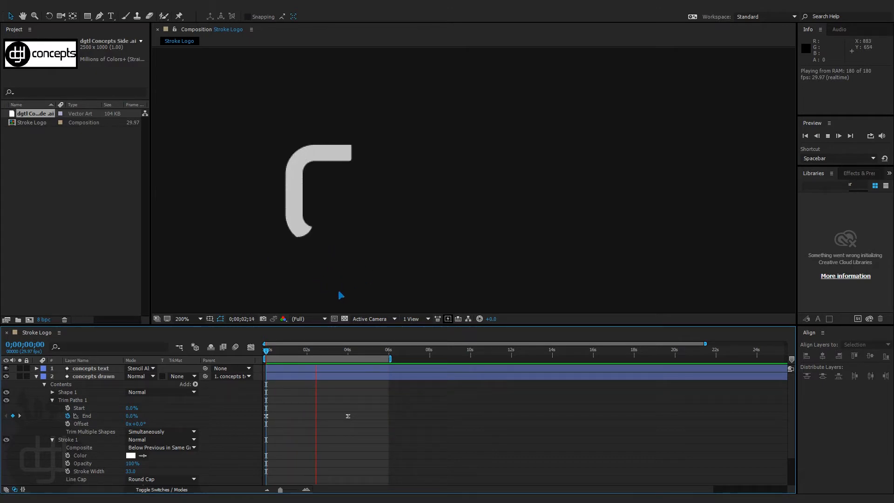
key(space)
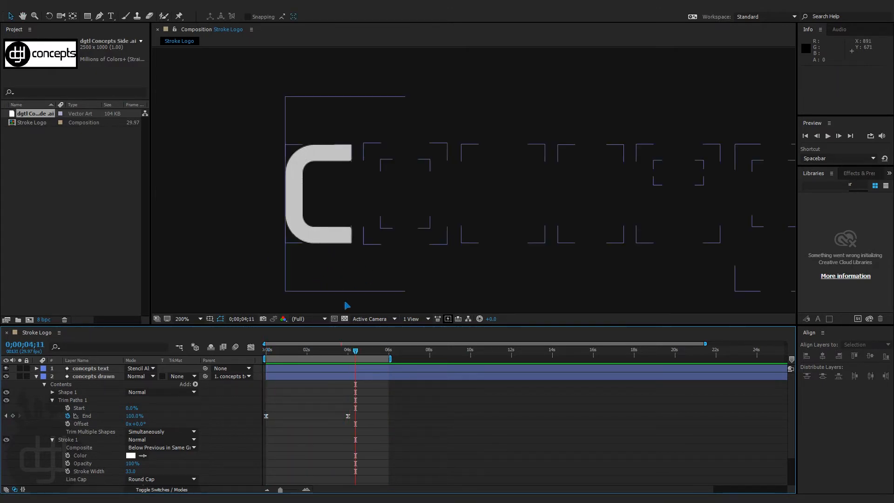
drag(354, 353, 266, 353)
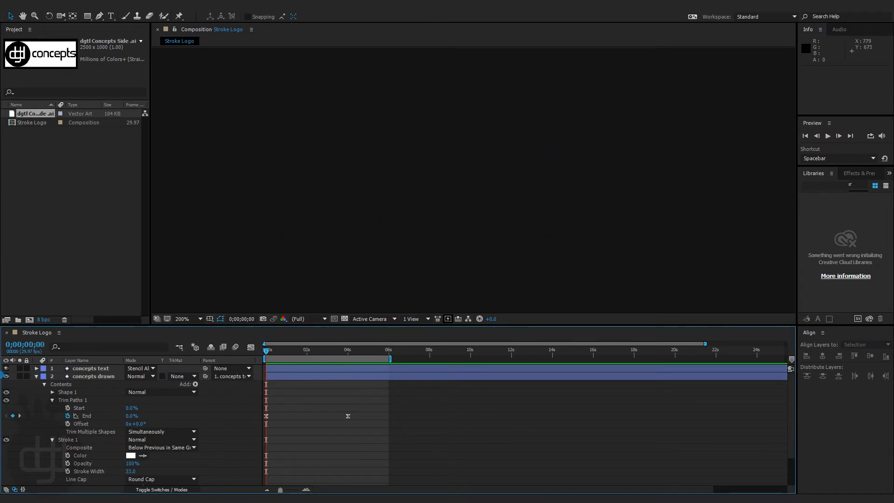
Set the concepts text layer's blending mode back to Normal and lock the layer.
click(139, 368)
click(156, 352)
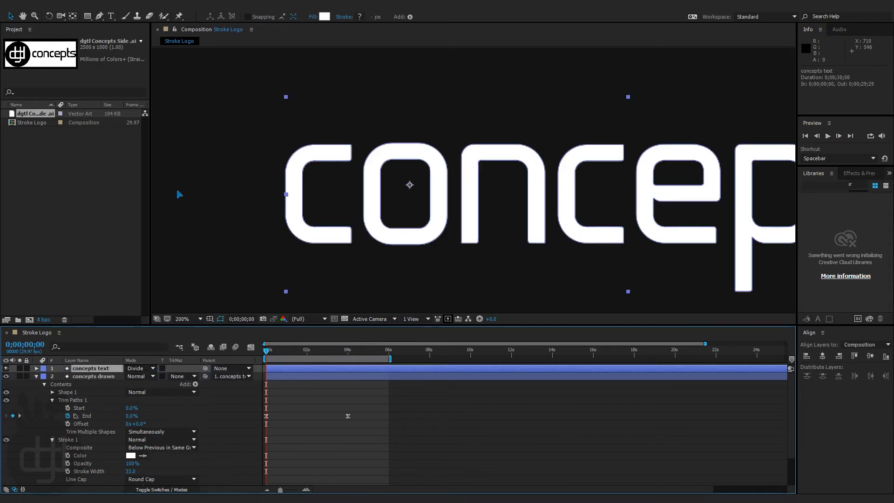
click(144, 369)
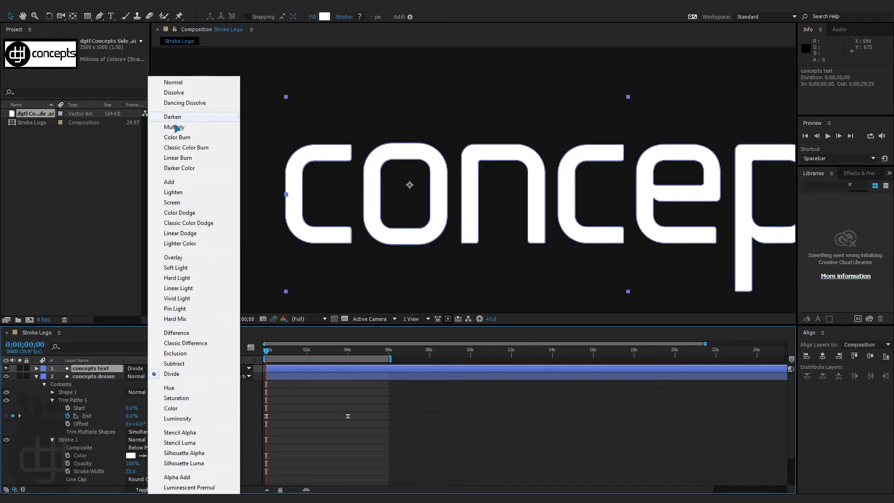
click(181, 82)
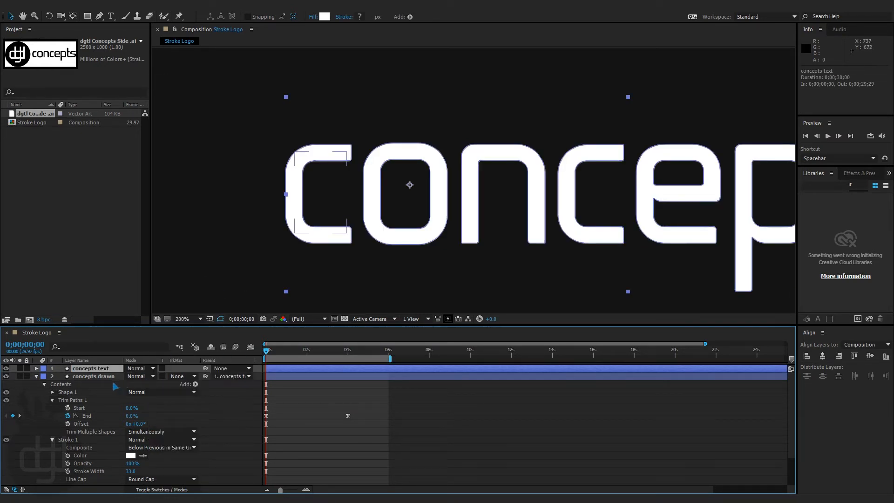
click(240, 392)
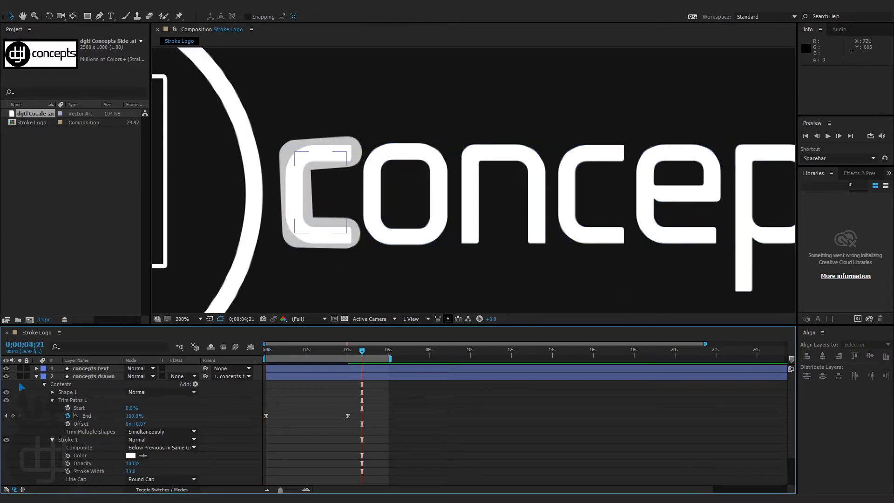
click(26, 369)
Trace the o of concepts with a closed Pen path on the concepts drawn layer, adjusting its points to the letter.
click(115, 377)
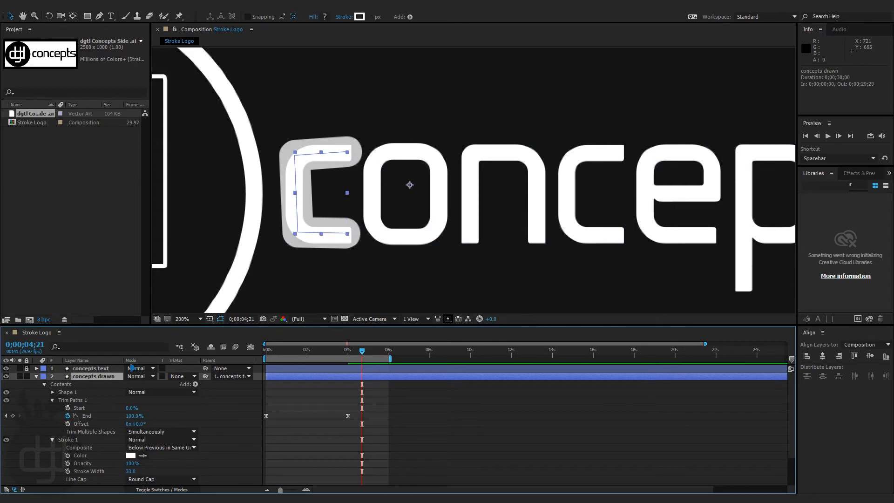
key(h)
drag(596, 203, 472, 206)
scroll(472, 205, down, 1)
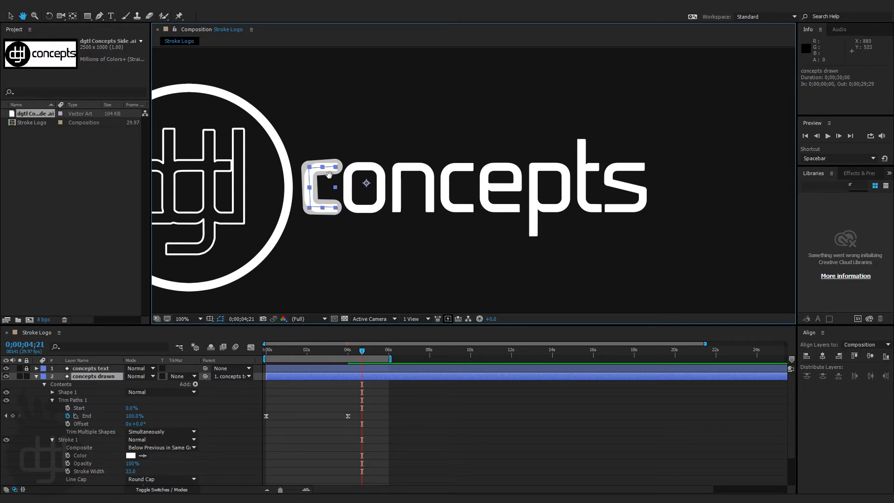
key(period)
drag(313, 230, 482, 228)
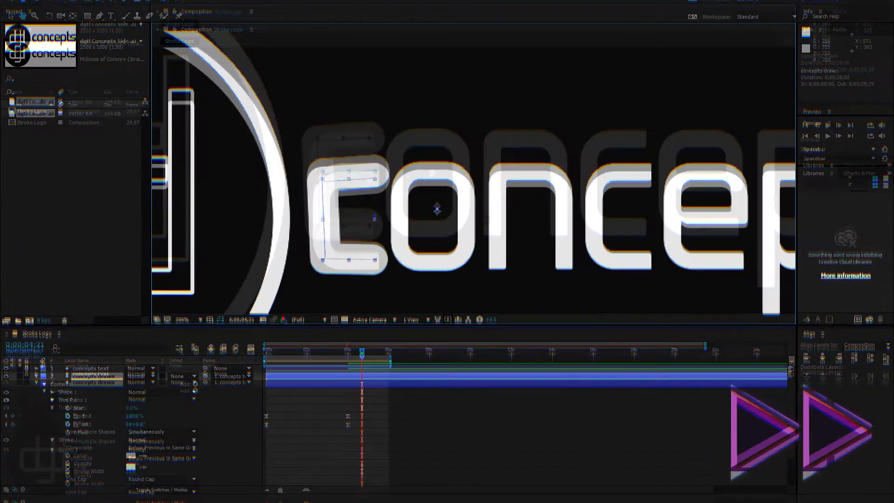
click(375, 229)
click(411, 222)
click(422, 183)
drag(417, 145, 410, 141)
drag(369, 144, 360, 147)
drag(354, 174, 355, 180)
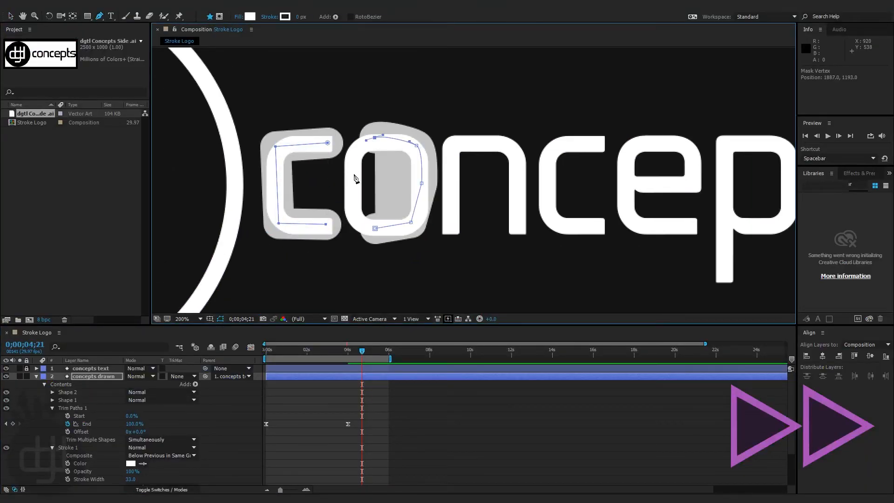
drag(375, 228, 395, 232)
drag(364, 143, 369, 147)
drag(375, 228, 374, 226)
Place Shape 2 below Shape 1 in the concepts drawn contents and hide Shape 2's Fill 1.
drag(68, 392, 74, 405)
click(53, 400)
click(6, 424)
drag(363, 351, 339, 351)
click(162, 450)
click(153, 460)
click(52, 418)
Duplicate Shape 1 in concepts drawn and place the copy below Shape 2 in the contents.
click(75, 392)
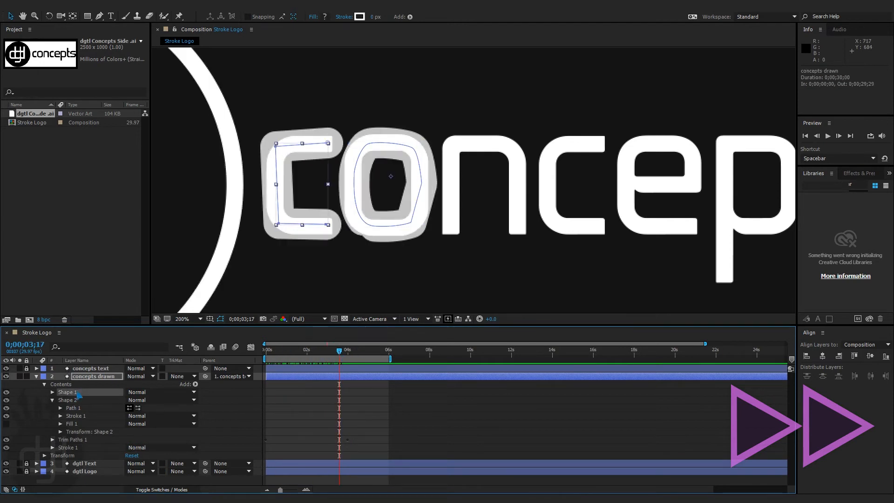
key(ctrl+d)
drag(72, 456, 71, 436)
click(53, 400)
Move the duplicated c path onto the n and reposition its four vertices to follow the strokes of the n.
drag(296, 173, 485, 191)
click(494, 197)
click(471, 205)
drag(516, 241, 503, 253)
drag(518, 164, 451, 225)
drag(468, 242, 515, 148)
mouse_move(503, 254)
mouse_down()
mouse_move(519, 245)
mouse_move(517, 258)
mouse_up()
drag(465, 168, 452, 145)
drag(451, 225, 452, 243)
drag(515, 148, 513, 147)
double_click(513, 147)
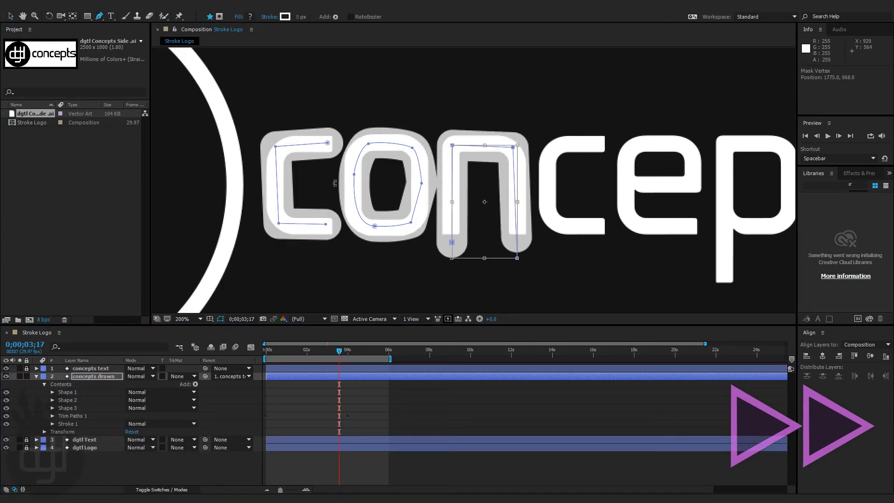
Duplicate Shape 1 in the concepts drawn layer and move the copied path onto the second c of concepts.
drag(517, 214, 338, 202)
key(Escape)
click(74, 409)
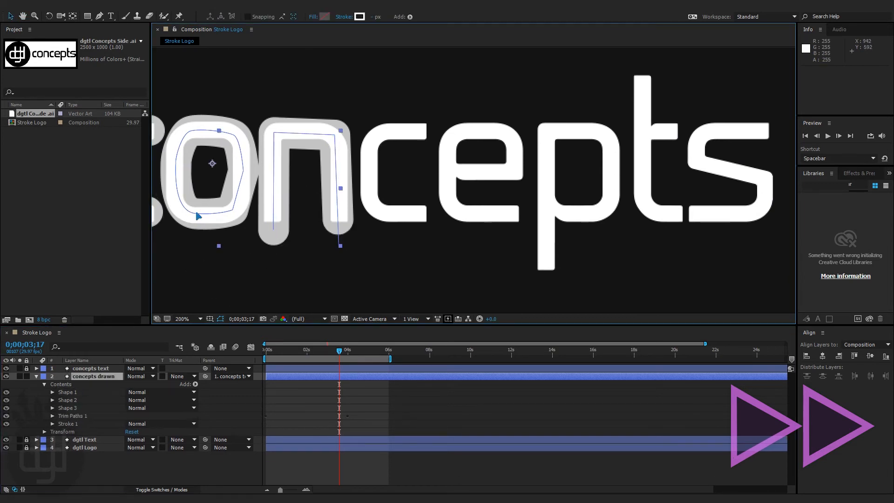
click(70, 392)
key(ctrl+d)
key(ctrl+z)
click(70, 393)
key(ctrl+d)
drag(197, 190, 361, 181)
Try to duplicate the copied c shape and extend its path with Pen vertices.
click(74, 417)
key(ctrl+d)
key(ctrl+z)
key(ctrl+d)
double_click(360, 140)
key(g)
click(412, 135)
click(471, 185)
key(ctrl+z)
click(425, 157)
click(421, 190)
key(ctrl+z)
key(ctrl+z)
key(ctrl+z)
drag(429, 159, 403, 174)
double_click(451, 148)
key(ctrl+z)
Delete the discarded shape copies from the concepts drawn contents.
click(93, 376)
key(Delete)
click(52, 416)
click(52, 416)
click(52, 416)
click(68, 408)
click(68, 415)
key(Delete)
Align a copied c path with the e of concepts and move the playhead to 0;00;04;28.
key(space)
drag(187, 192, 387, 198)
drag(593, 200, 302, 194)
click(67, 424)
drag(399, 140, 402, 142)
click(367, 351)
scroll(336, 261, up, 1)
Reposition the copied c path's four vertices along the crossbar, back and base of the e.
double_click(279, 96)
key(ctrl+z)
double_click(237, 251)
drag(334, 91, 298, 161)
drag(230, 98, 224, 77)
drag(331, 254, 346, 252)
drag(236, 252, 222, 253)
drag(224, 77, 218, 76)
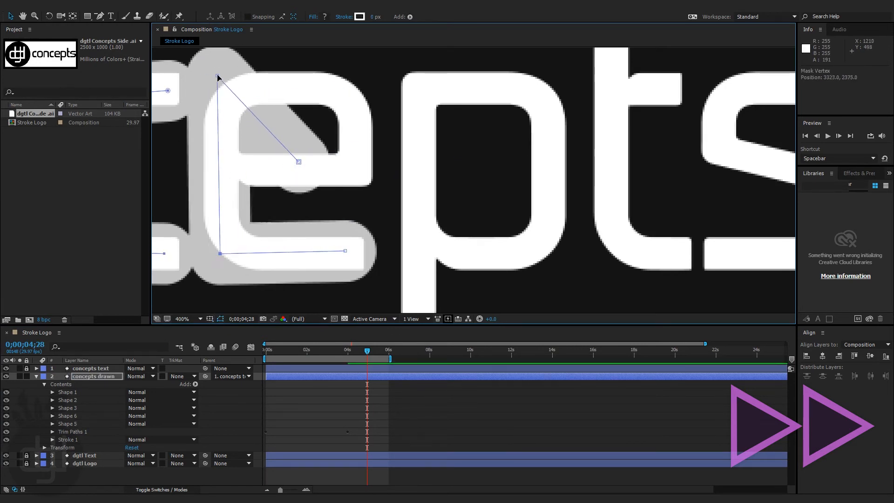
drag(299, 162, 265, 163)
Add Pen vertices to the e path and shape them around the upper bowl of the e.
key(g)
drag(248, 124, 341, 89)
drag(303, 126, 360, 162)
drag(225, 77, 232, 91)
drag(221, 252, 225, 253)
Set the Stroke Width of Stroke 1 in concepts drawn to 31.
scroll(225, 253, down, 1)
click(10, 16)
drag(280, 195, 477, 193)
click(53, 440)
scroll(93, 433, down, 1)
drag(131, 458, 130, 458)
Fine-tune the e path's corner and crossbar vertices so the stroke covers the whole letter.
scroll(553, 242, up, 1)
double_click(387, 89)
drag(386, 84, 368, 84)
drag(380, 247, 366, 249)
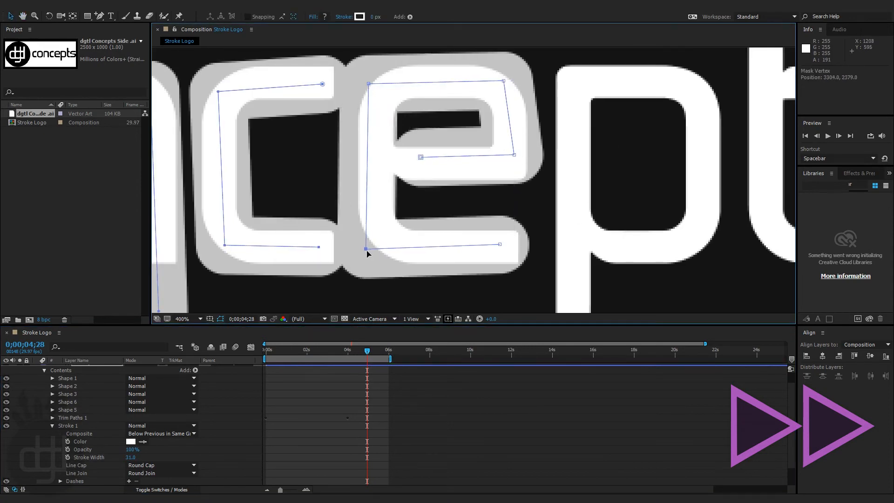
scroll(93, 419, up, 1)
click(141, 369)
click(94, 376)
mouse_move(422, 158)
mouse_down()
mouse_move(450, 161)
mouse_move(421, 162)
mouse_up()
drag(514, 155, 514, 160)
drag(368, 85, 366, 86)
drag(367, 249, 372, 253)
Move the playhead to 0;00;04;08 and unlock the concepts text layer.
mouse_move(368, 350)
mouse_down()
mouse_move(290, 351)
mouse_move(354, 351)
mouse_up()
scroll(473, 224, down, 2)
scroll(521, 222, up, 1)
drag(522, 221, 327, 231)
click(141, 368)
click(186, 83)
click(27, 368)
click(94, 376)
click(60, 384)
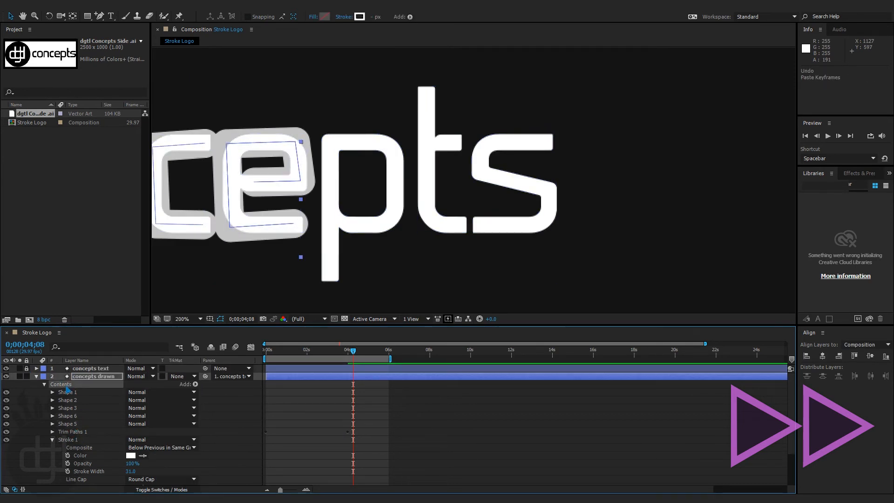
Toggle the visibility of entries in the concepts drawn contents to tell the traced paths apart.
click(27, 368)
click(90, 368)
click(52, 424)
click(75, 440)
click(6, 440)
click(6, 439)
click(52, 416)
drag(224, 205, 490, 210)
click(6, 464)
click(6, 464)
Place the copied e shape above Trim Paths 1, move it onto the p, and set the playhead to 0;00;05;04.
drag(83, 463, 70, 387)
drag(189, 186, 646, 186)
drag(353, 351, 371, 351)
scroll(77, 433, down, 2)
drag(69, 457, 70, 383)
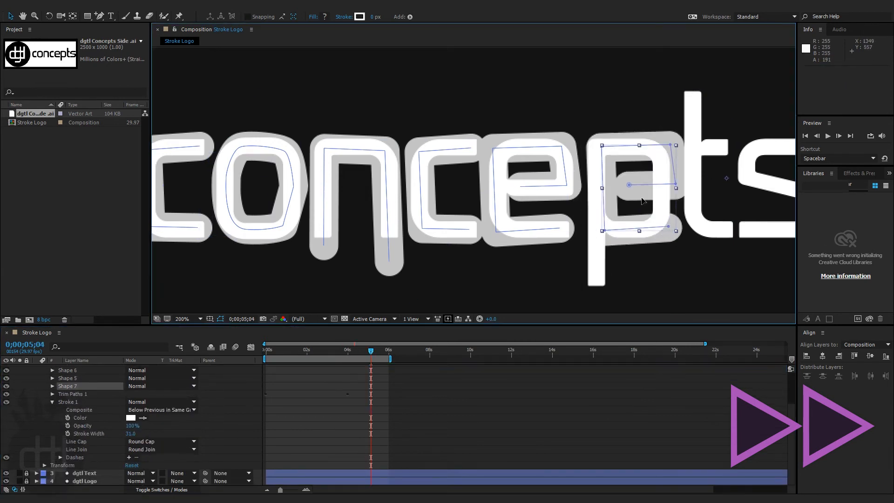
Reposition the copied e path's vertices to follow the bowl and descender of the p.
drag(622, 186, 619, 207)
drag(662, 228, 596, 277)
drag(598, 232, 591, 228)
drag(595, 149, 594, 142)
drag(669, 185, 663, 228)
scroll(662, 228, up, 1)
drag(663, 229, 313, 170)
drag(358, 218, 364, 217)
scroll(364, 217, down, 1)
drag(421, 248, 421, 265)
scroll(420, 264, up, 1)
Move the playhead to 0;00;04;15, paste another shape into concepts drawn, and place it above Trim Paths 1.
scroll(181, 377, up, 2)
click(141, 369)
mouse_move(371, 351)
mouse_down()
mouse_move(338, 350)
mouse_move(359, 351)
mouse_up()
scroll(348, 305, down, 1)
drag(562, 231, 449, 250)
click(52, 448)
click(85, 377)
key(ctrl+v)
drag(68, 455, 70, 436)
Reshape the pasted path along the stem and foot of the t, removing surplus vertices with the Pen tool.
drag(312, 247, 401, 94)
click(140, 369)
click(26, 368)
drag(478, 214, 401, 202)
drag(472, 134, 432, 215)
drag(409, 130, 461, 259)
click(99, 17)
click(461, 259)
click(409, 216)
click(410, 281)
key(v)
drag(402, 203, 396, 214)
Duplicate the t shape and turn the copy into the crossbar of the t by deleting a vertex and repositioning the rest.
drag(402, 93, 480, 122)
click(75, 440)
key(ctrl+d)
click(521, 249)
drag(479, 251, 369, 138)
click(479, 121)
key(Delete)
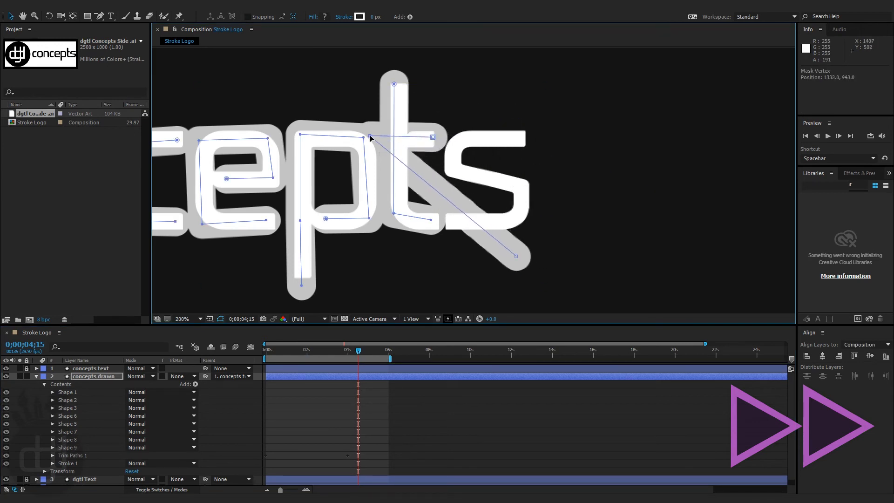
drag(517, 257, 432, 138)
Duplicate the t stem shape, place the copy above Trim Paths 1, and move it just past the s.
click(69, 440)
key(ctrl+d)
drag(72, 471, 78, 452)
drag(394, 154, 566, 171)
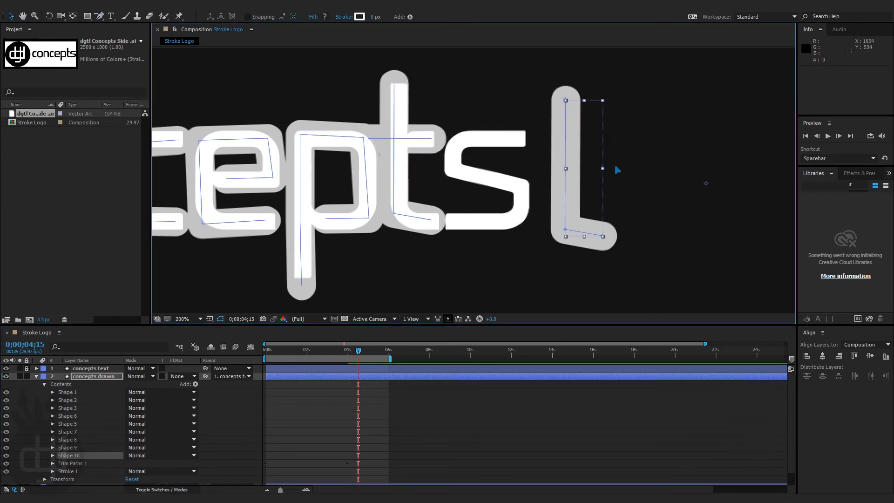
Reposition the copied t path's three vertices along the lower curve of the s.
drag(565, 231, 523, 202)
drag(566, 102, 433, 222)
drag(523, 202, 511, 221)
drag(602, 236, 525, 190)
Add Pen vertices to the s path and adjust them to follow the upper curve of the s.
click(69, 455)
key(g)
click(525, 190)
drag(453, 166, 468, 134)
drag(537, 140, 549, 141)
key(v)
drag(461, 136, 464, 138)
drag(537, 139, 539, 139)
drag(510, 221, 515, 220)
scroll(334, 224, down, 1)
drag(317, 277, 436, 277)
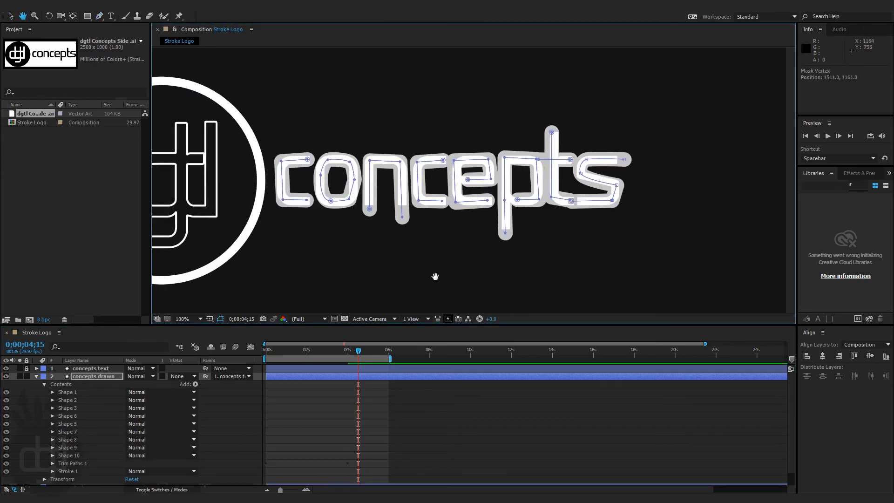
Collapse the concepts drawn layer and set the concepts text layer's blend mode to Stencil Alpha.
click(10, 16)
click(36, 377)
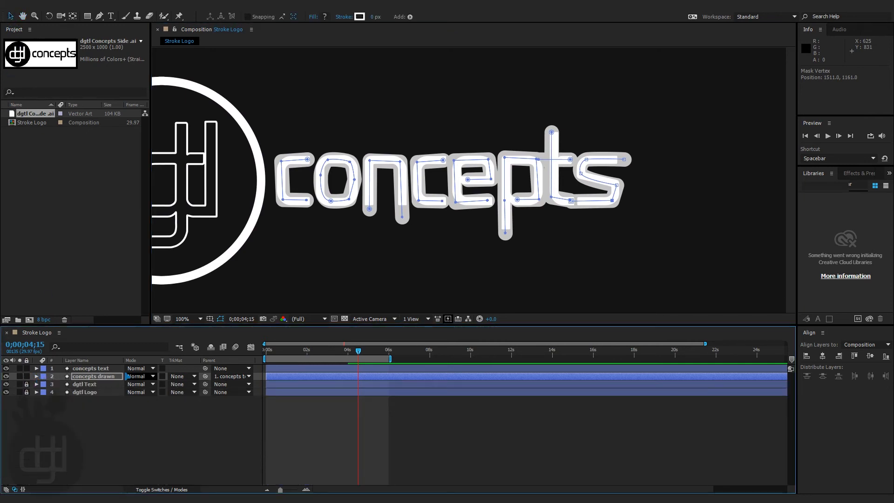
click(143, 375)
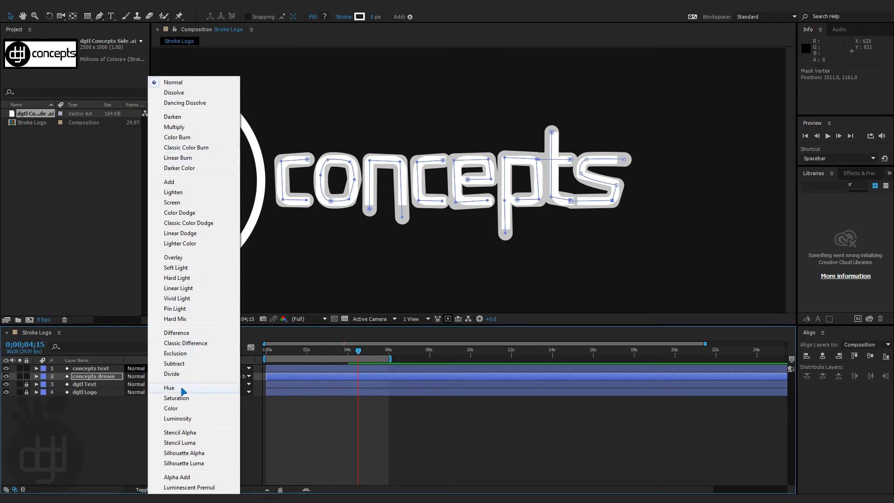
click(177, 432)
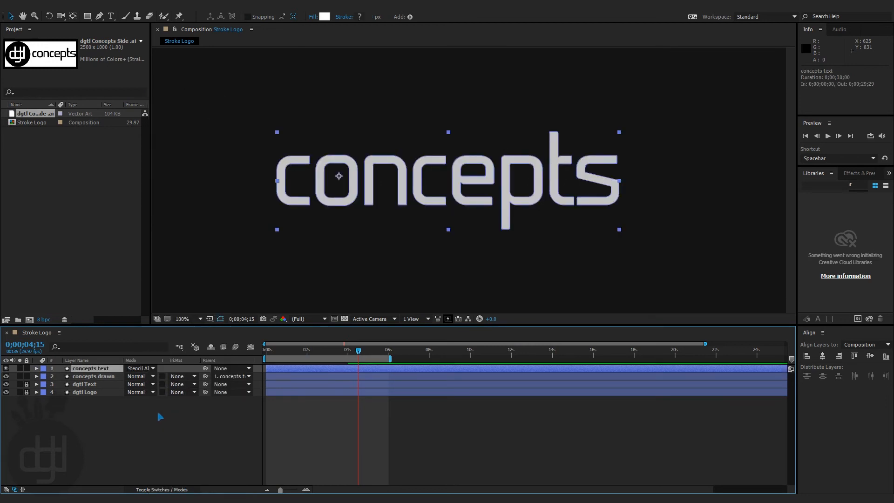
click(78, 377)
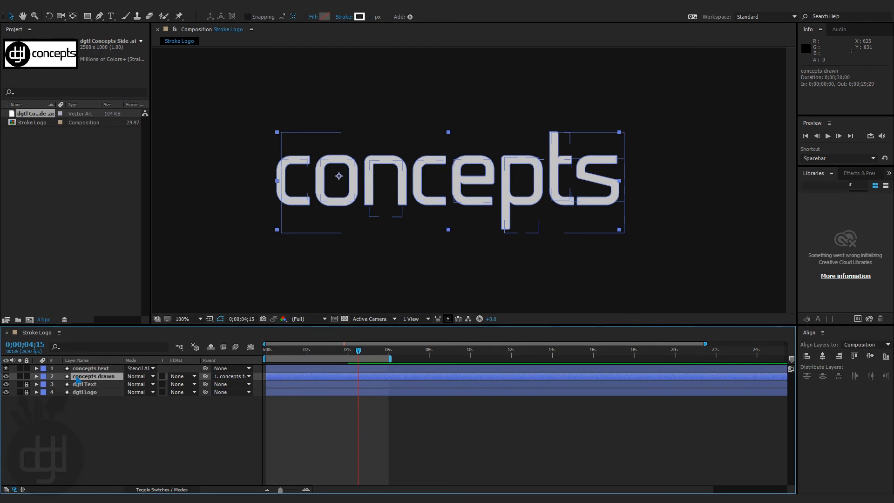
Set the concepts drawn layer's opacity to 100%.
key(t)
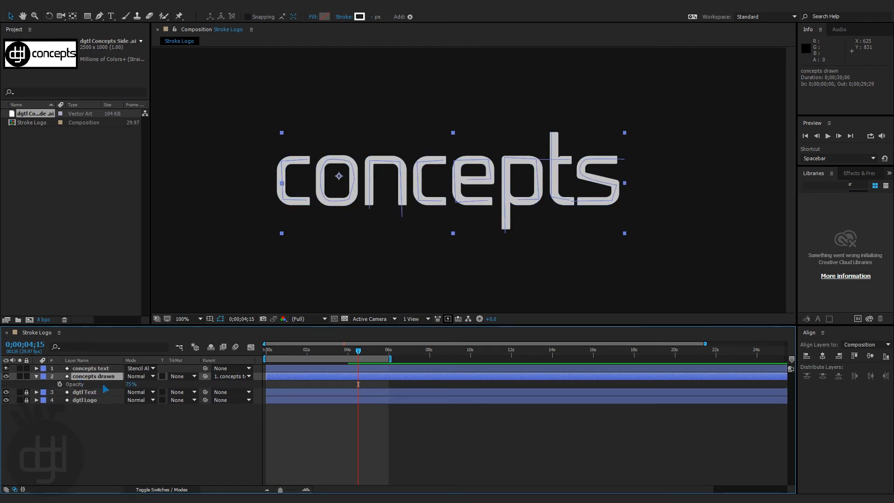
drag(127, 384, 205, 387)
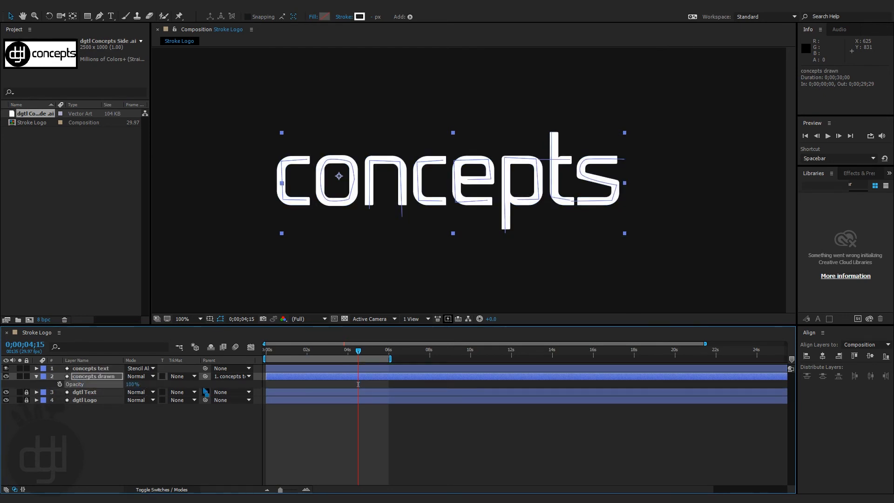
click(121, 443)
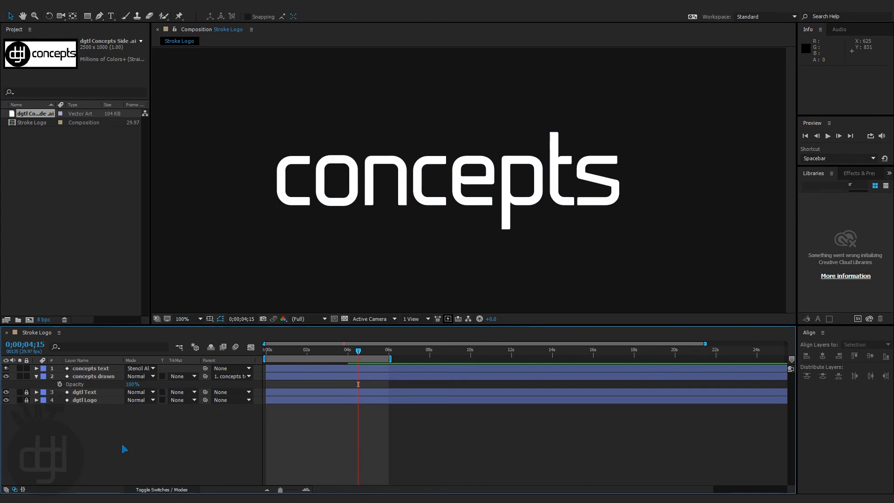
Pre-compose the concepts text and concepts drawn layers as "concepts text", moving all attributes into the new composition.
click(89, 369)
shift+click(94, 377)
right_click(100, 379)
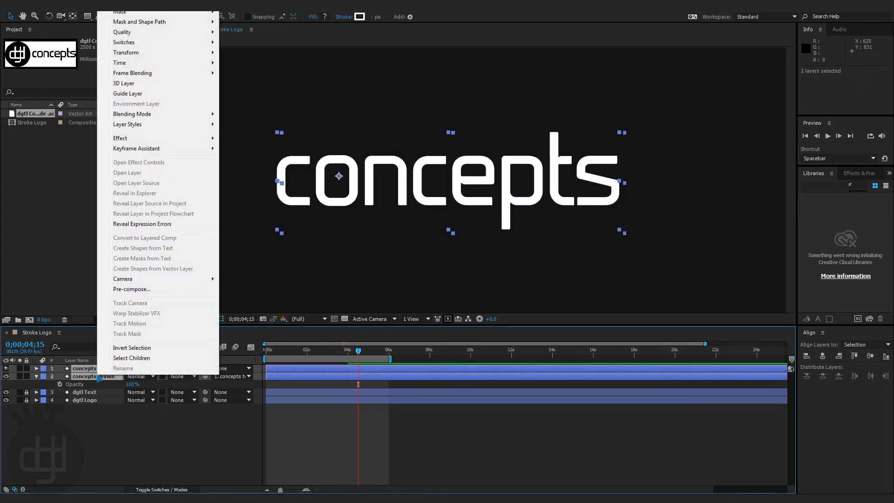
click(146, 292)
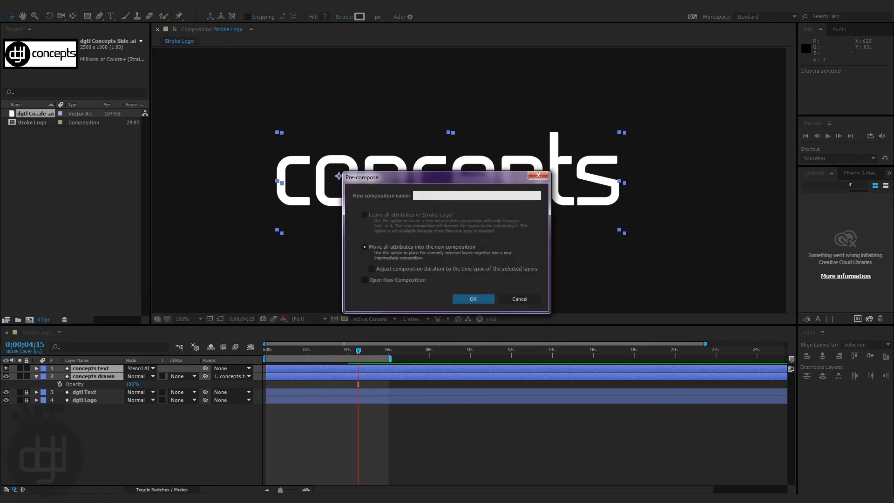
key(Return)
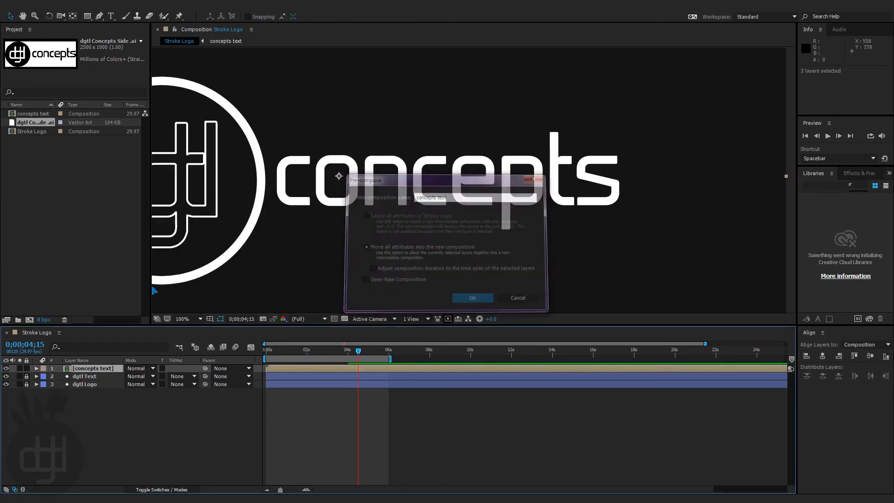
click(224, 422)
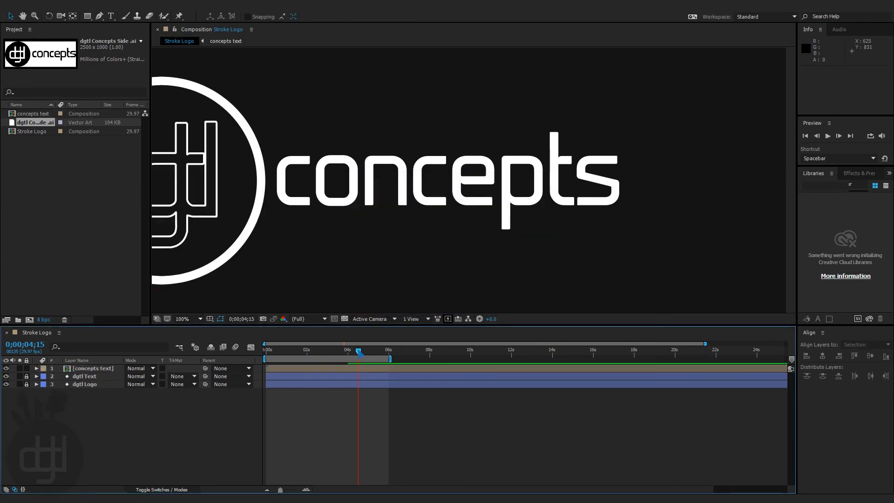
Preview the Stroke Logo animation from the first frame with the whole composition in view.
drag(338, 354, 268, 356)
scroll(222, 262, down, 2)
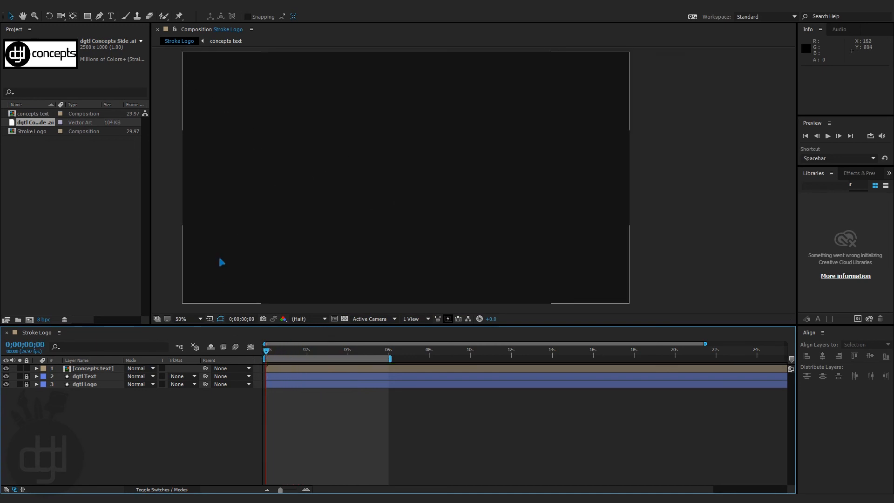
key(h)
drag(246, 224, 277, 221)
click(11, 16)
key(space)
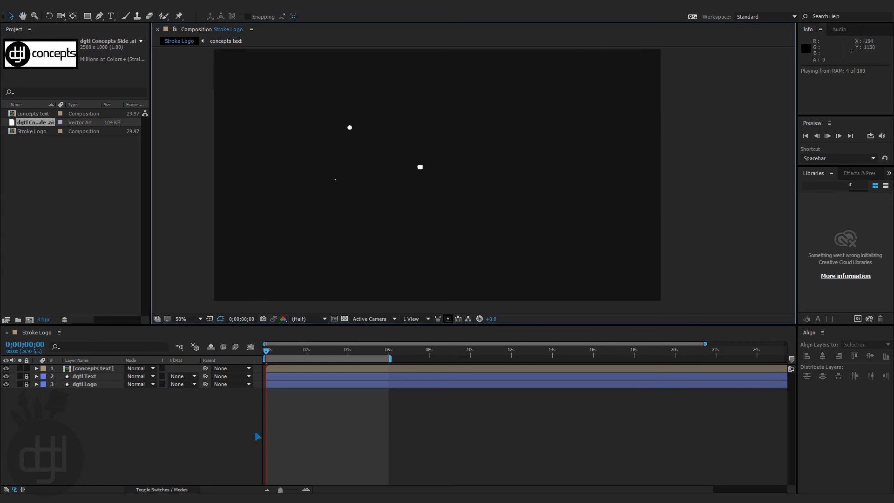